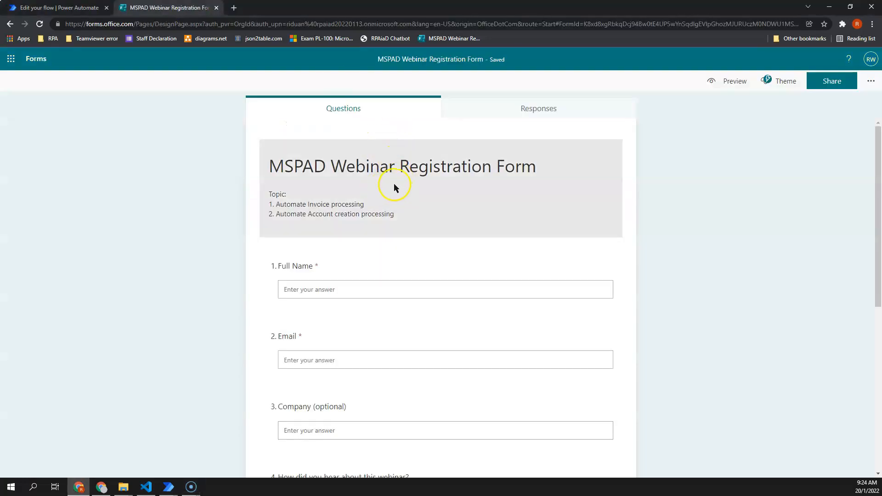
Examine the questions of the MSPAD Webinar Registration Form, from the full name to the news and announcements opt-in
scroll(497, 202, down, 7)
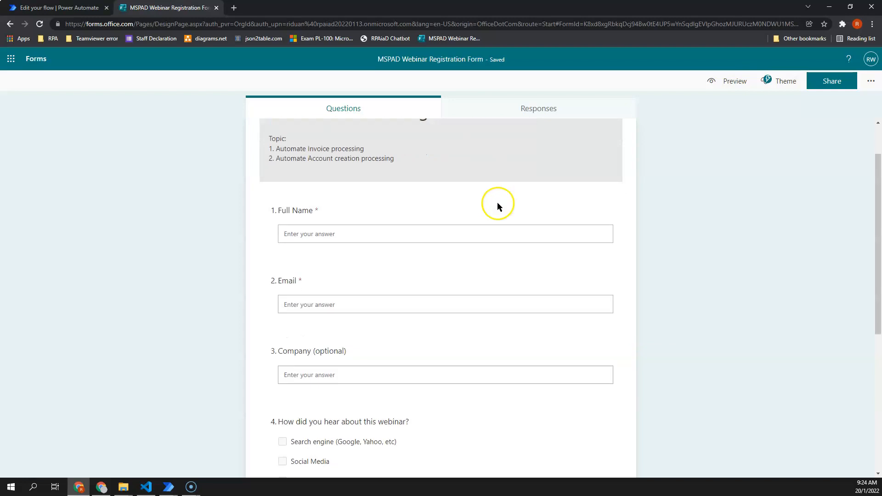
scroll(494, 203, up, 5)
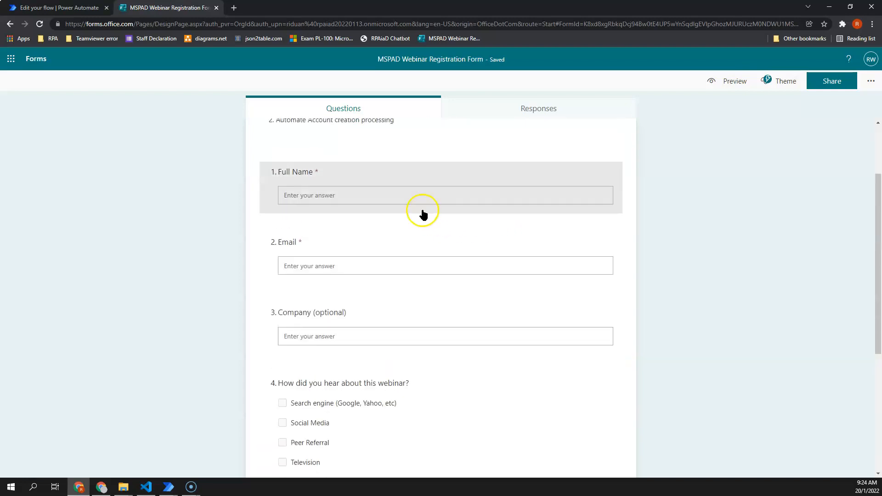
scroll(421, 209, down, 2)
scroll(463, 220, down, 3)
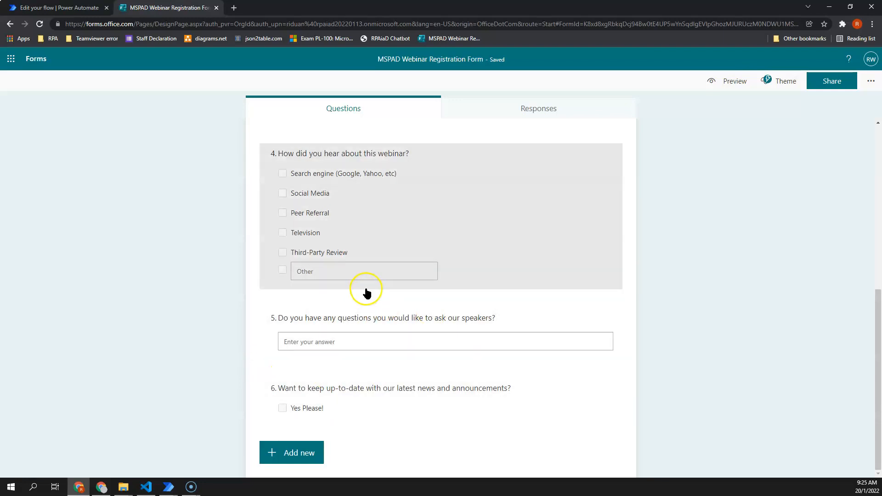
scroll(415, 276, up, 6)
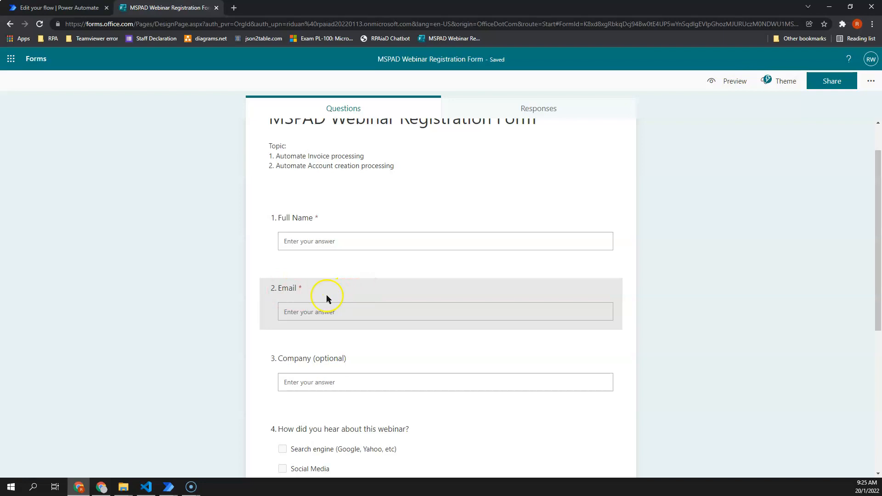
scroll(322, 300, down, 6)
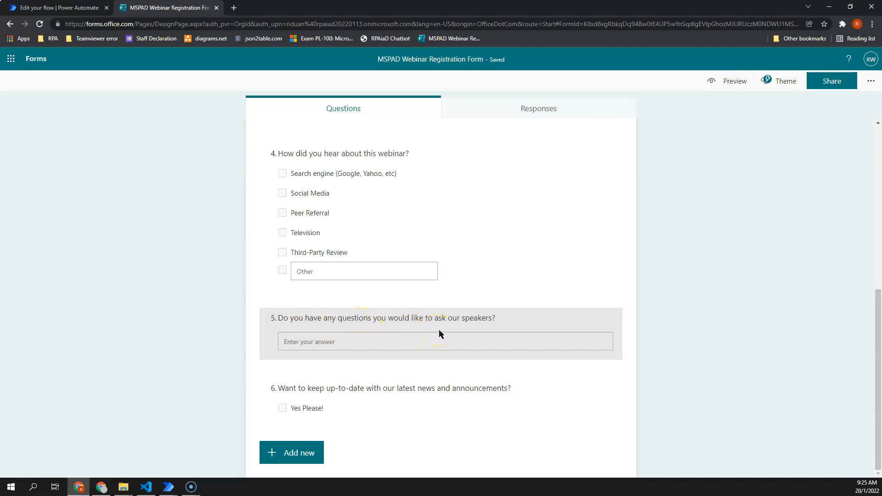
scroll(460, 331, up, 6)
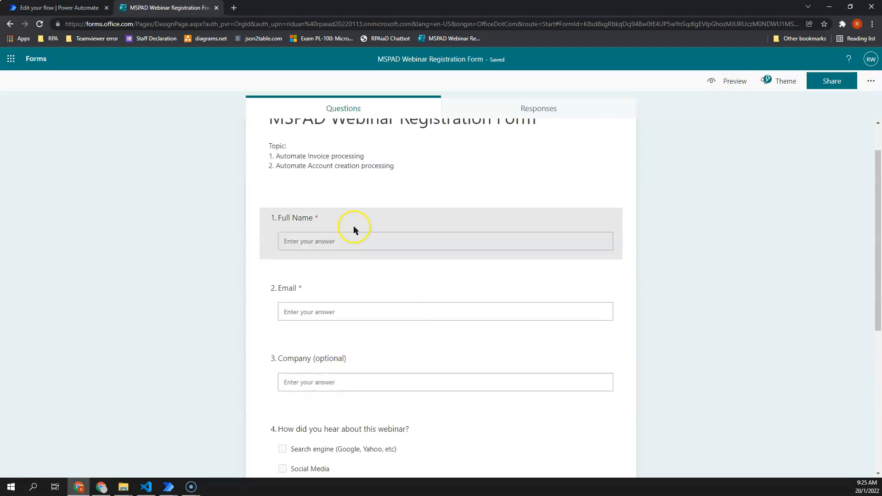
scroll(351, 232, down, 6)
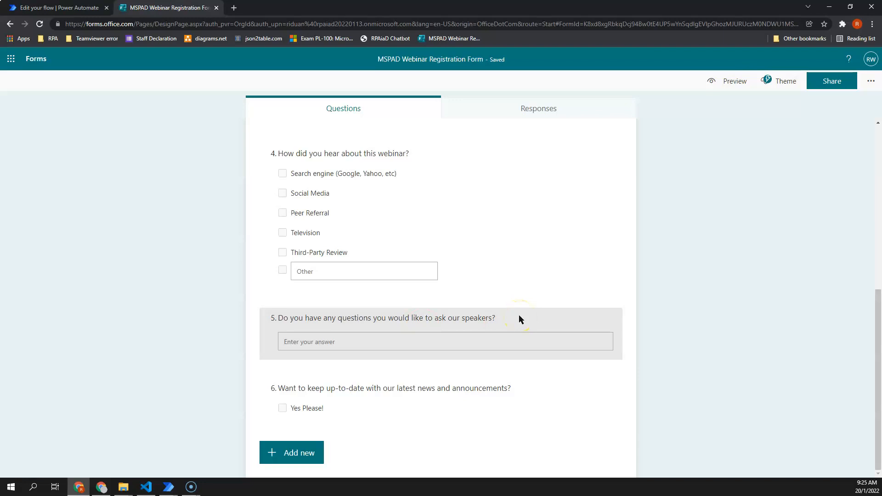
scroll(524, 315, up, 4)
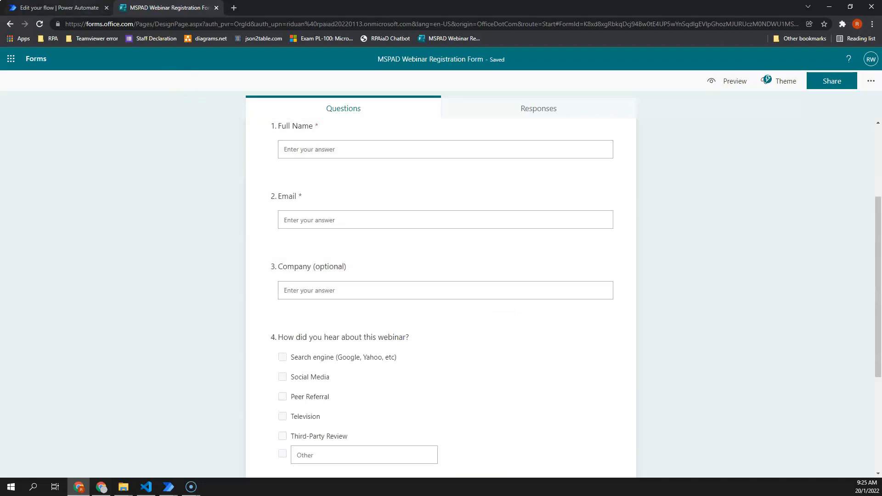
In Power Automate, create an automated cloud flow named "Use forms to trigger desktop flow" with the Microsoft Forms trigger "When a new response is submitted"
click(85, 8)
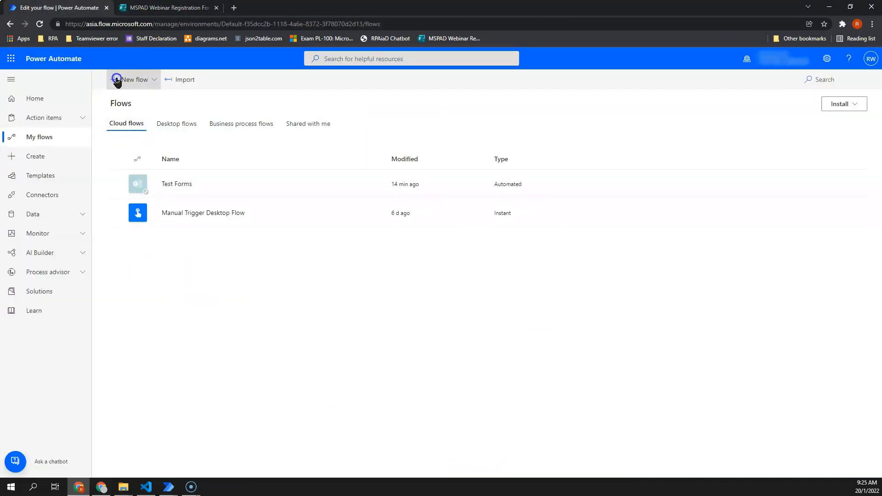
click(149, 80)
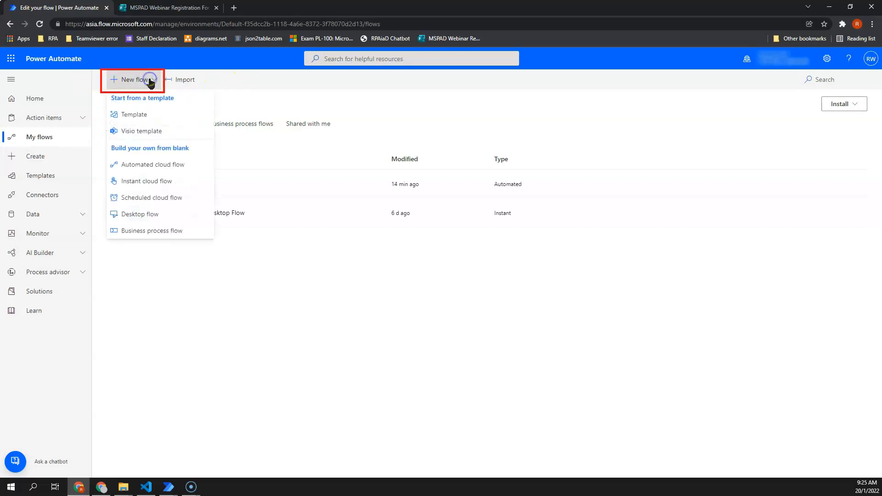
click(156, 168)
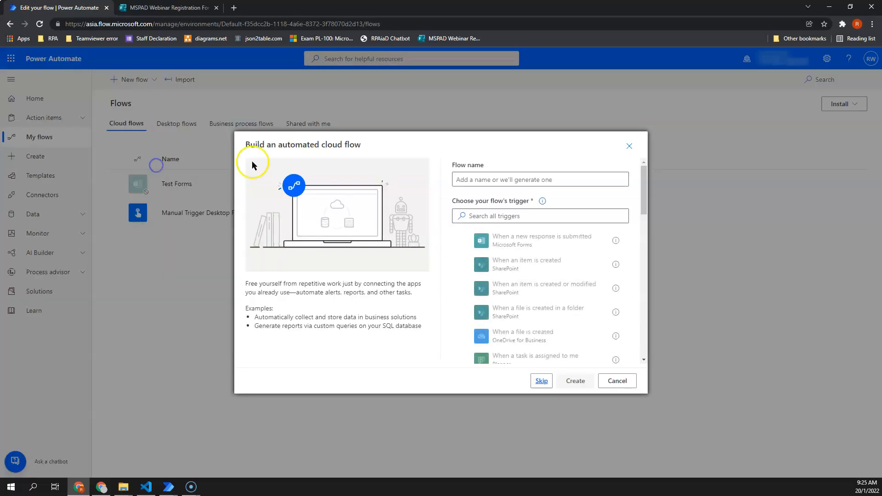
click(546, 237)
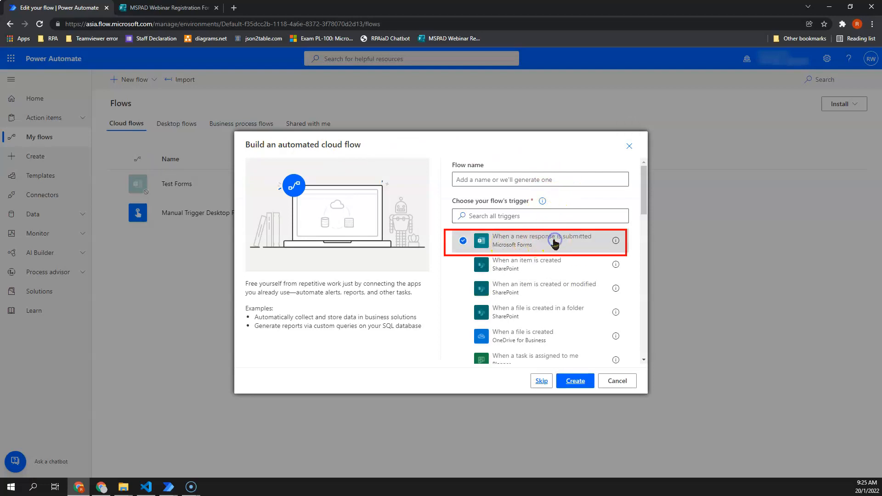
click(514, 180)
text(Use forms to trigger deskto)
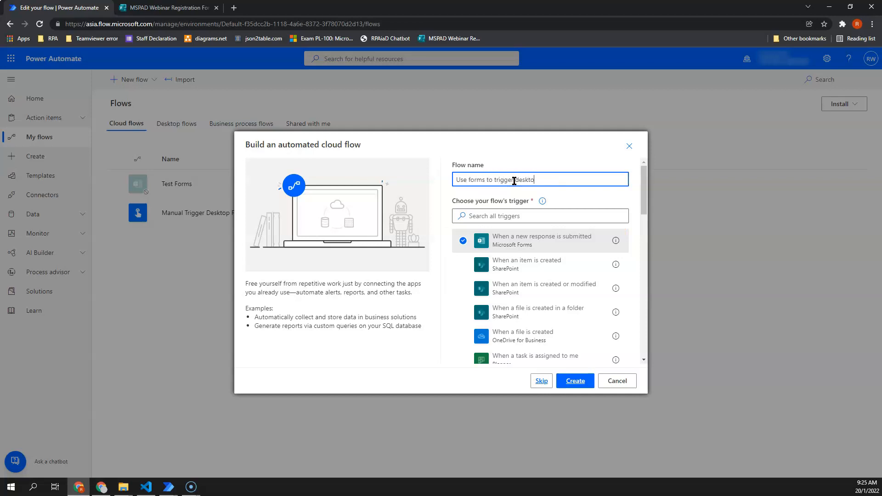
click(575, 381)
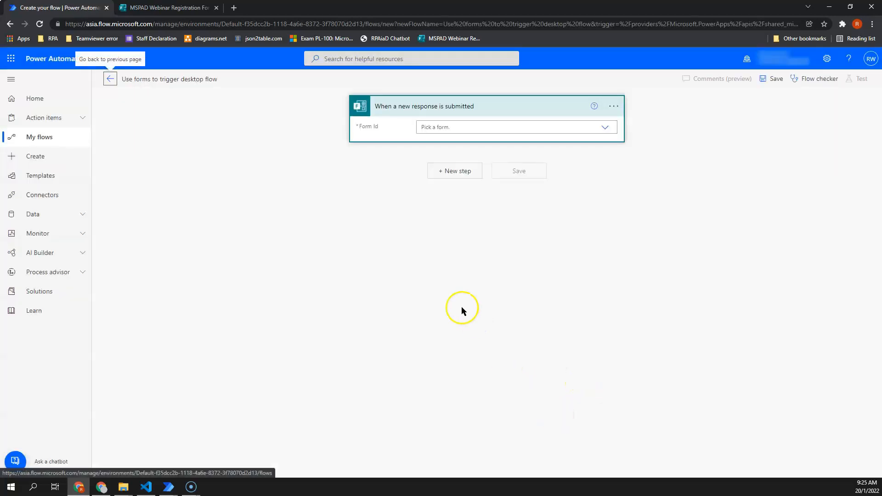
Check the available forms on the Microsoft Forms site and set the trigger's Form Id to MSPAD Webinar Registration Form
click(604, 129)
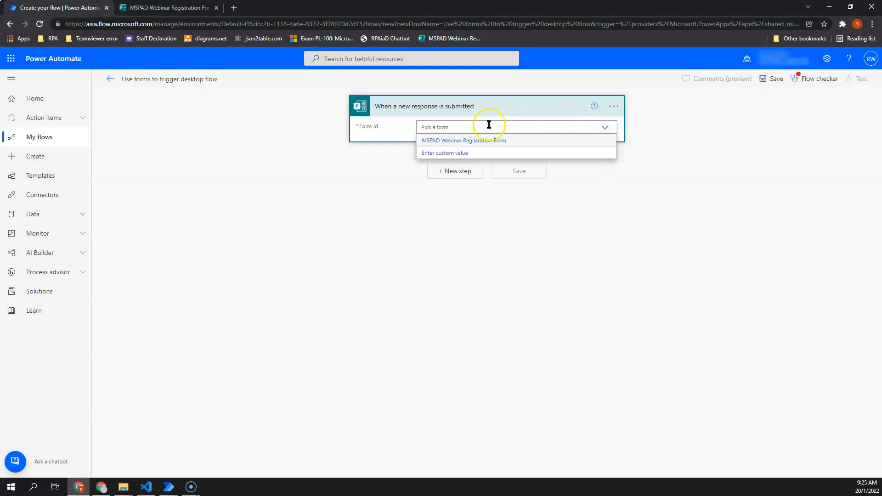
key(ctrl+t)
text(fo)
key(Return)
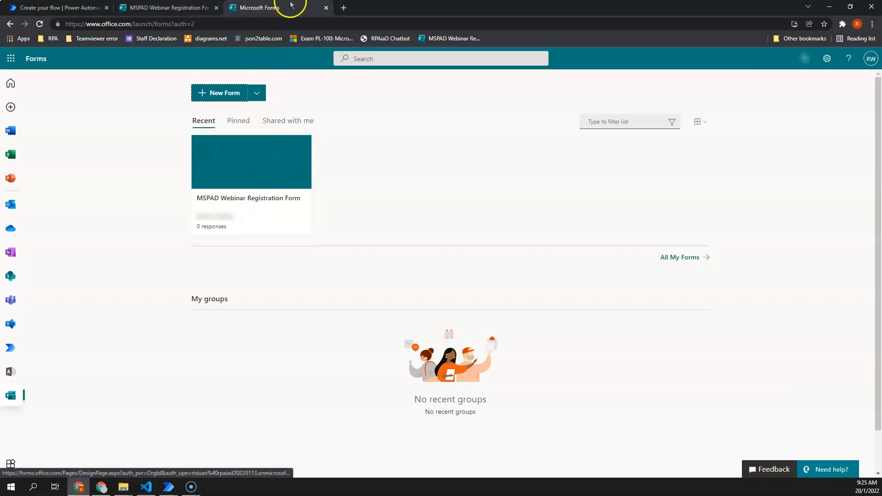
click(326, 7)
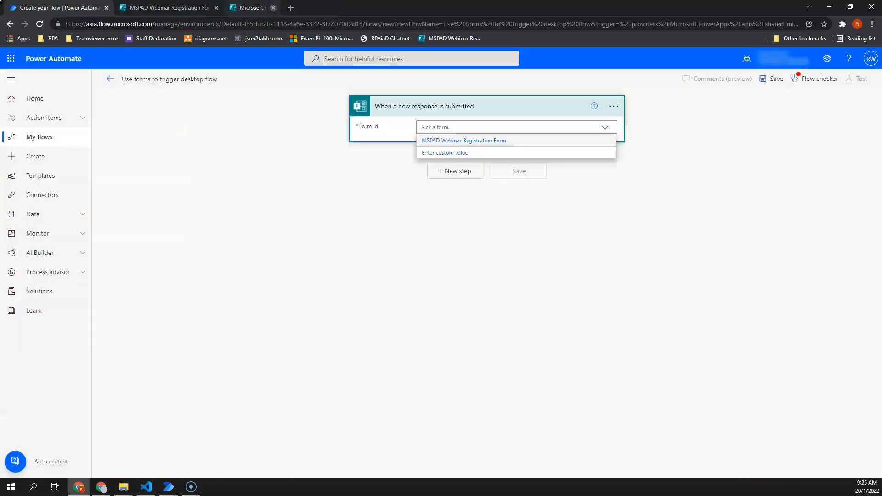
click(476, 142)
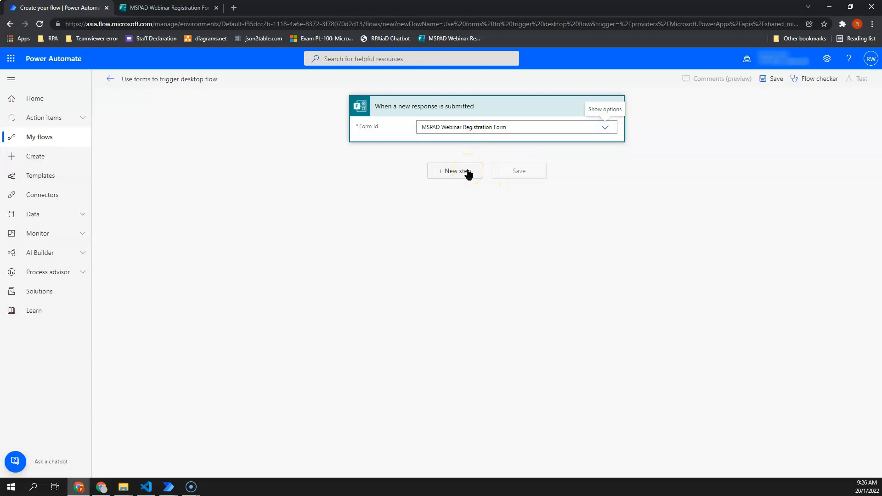
Add the Microsoft Forms action "Get response details" after the trigger, with MSPAD Webinar Registration Form as its Form Id
click(468, 173)
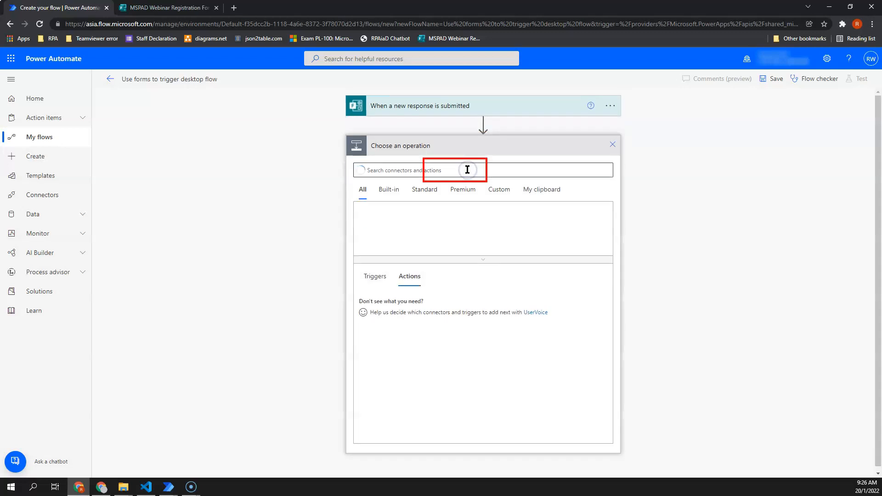
text(forms)
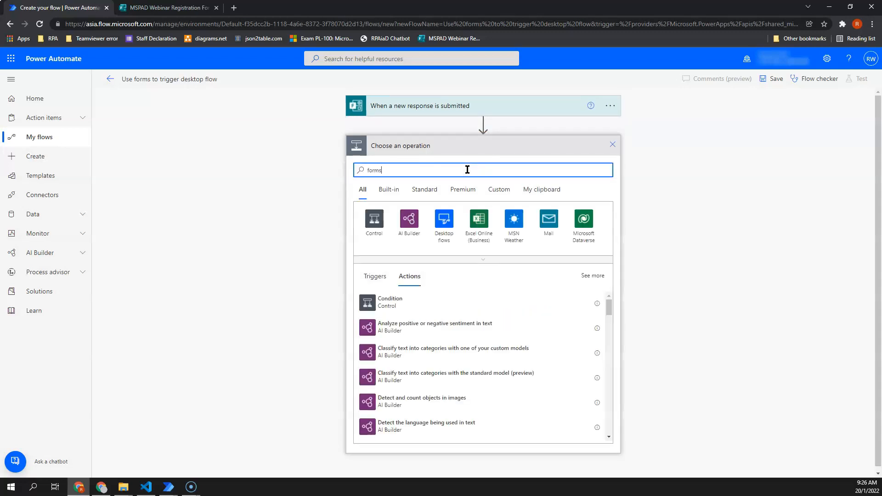
click(408, 327)
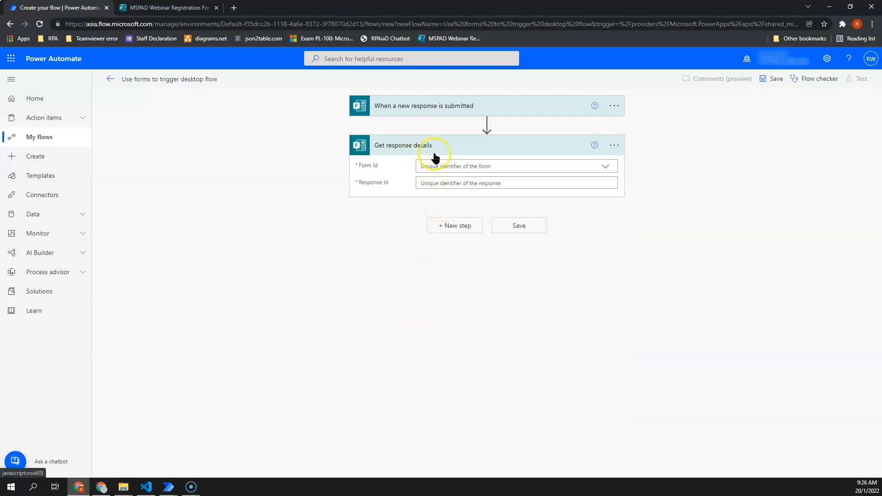
click(605, 168)
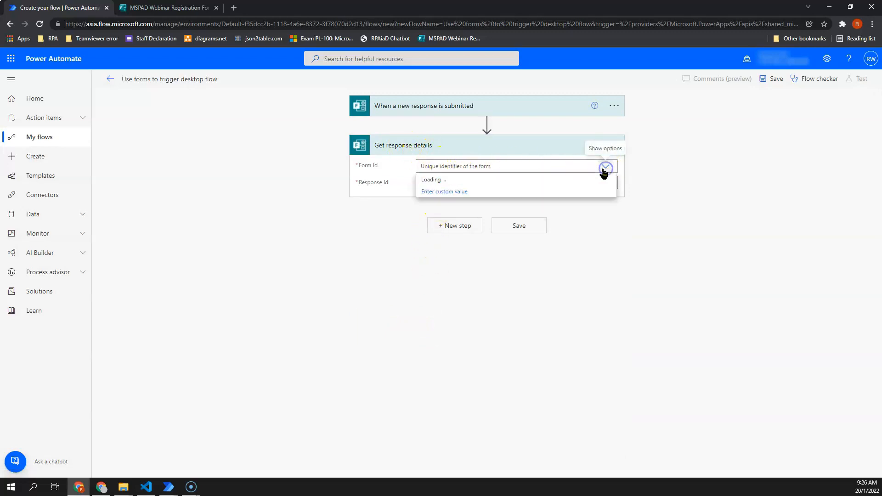
click(449, 179)
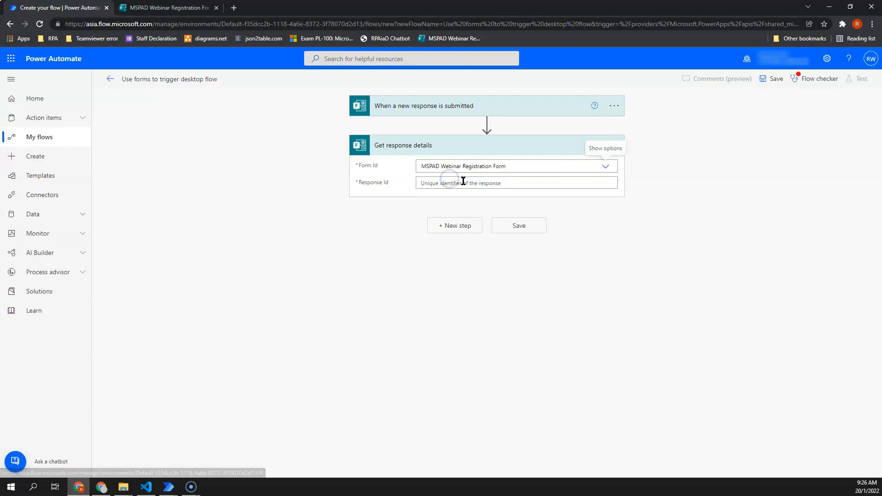
Fill the Response Id of "Get response details" with the trigger's Response Id dynamic content
click(383, 110)
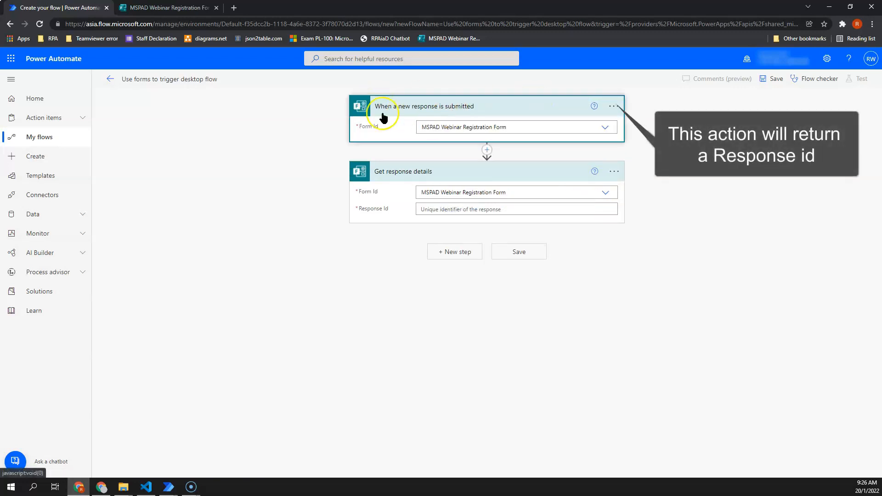
click(593, 209)
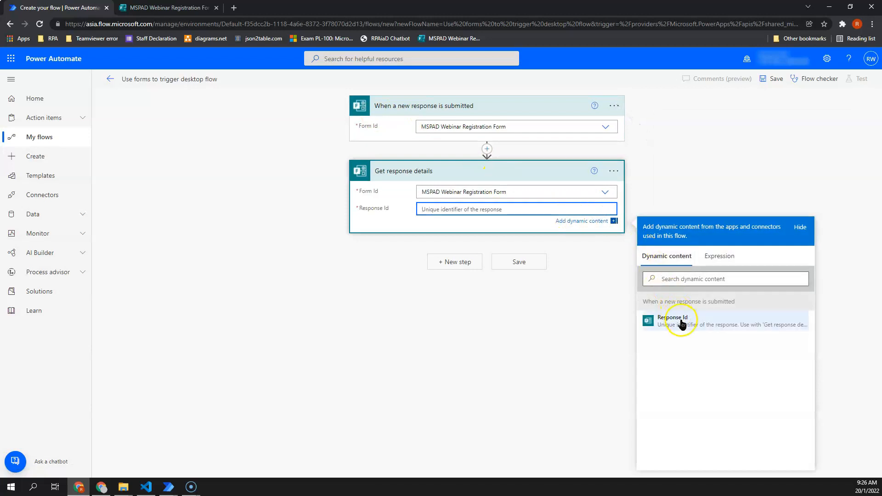
click(682, 322)
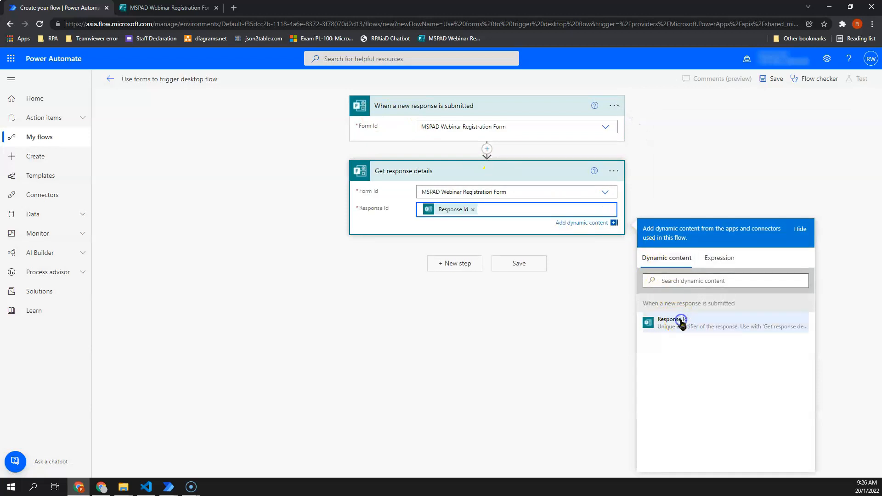
click(517, 331)
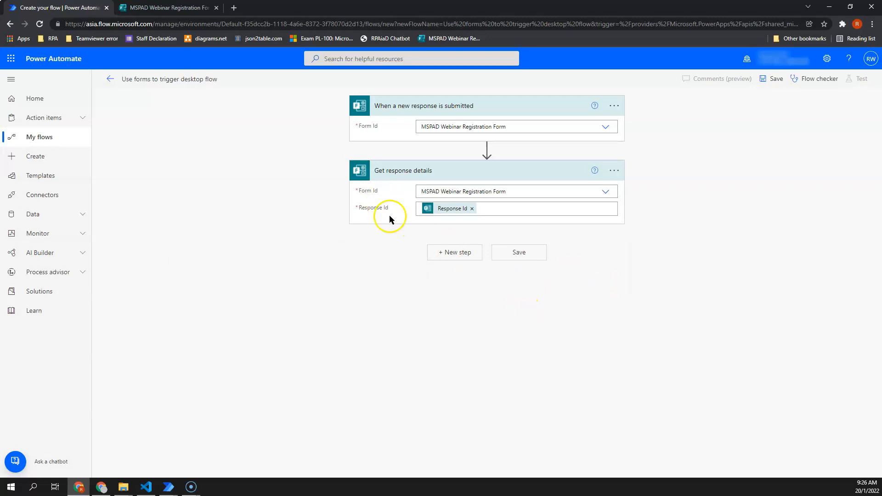
Glance at the form's questions and add the Office 365 Outlook action "Send an email (V2)" after "Get response details"
click(129, 7)
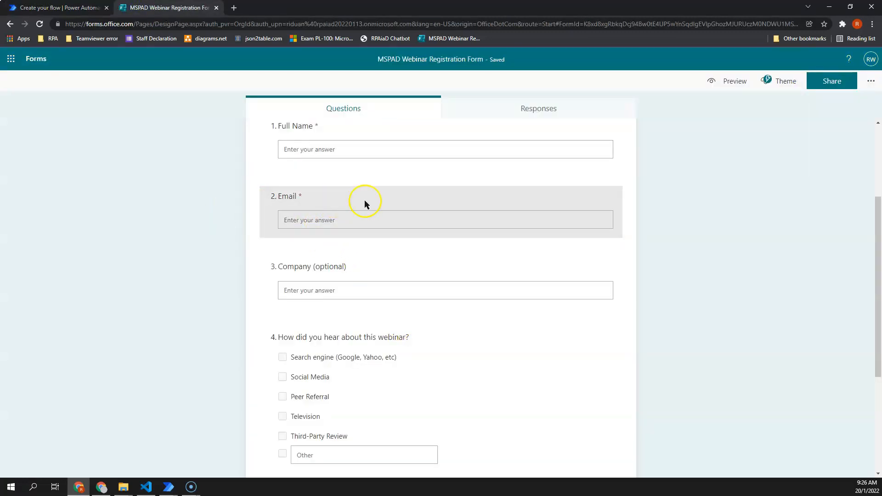
click(59, 7)
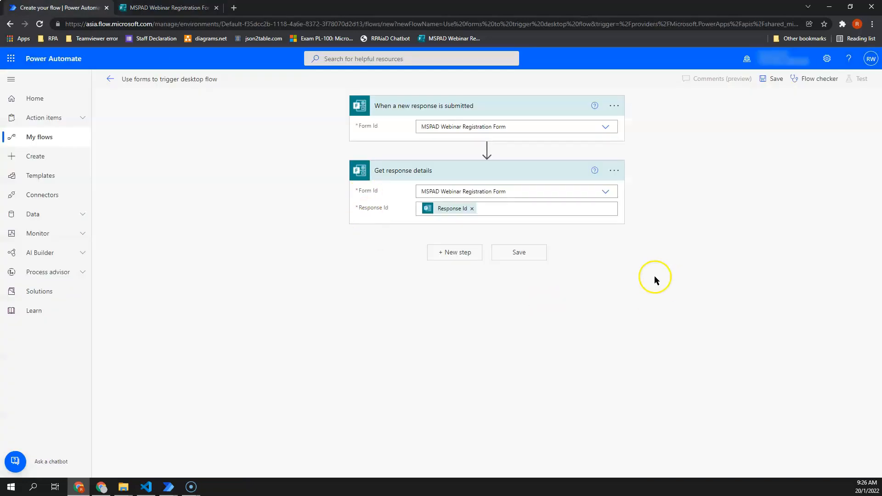
click(457, 253)
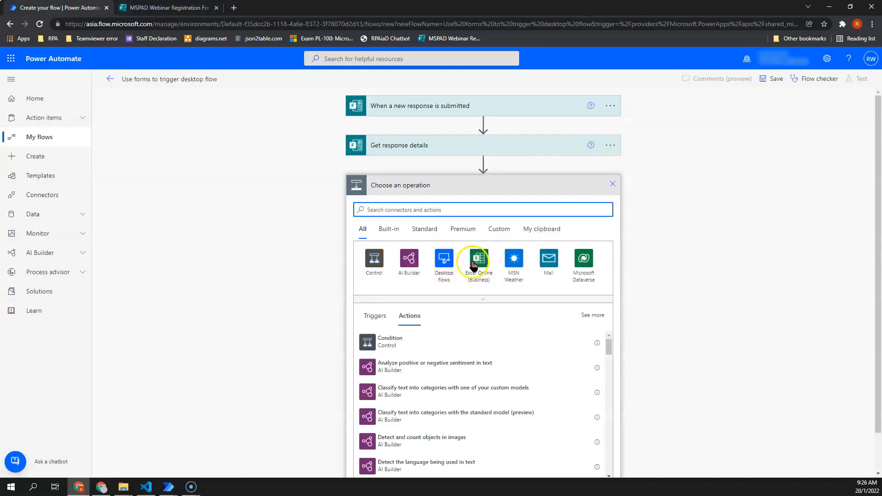
text(send email)
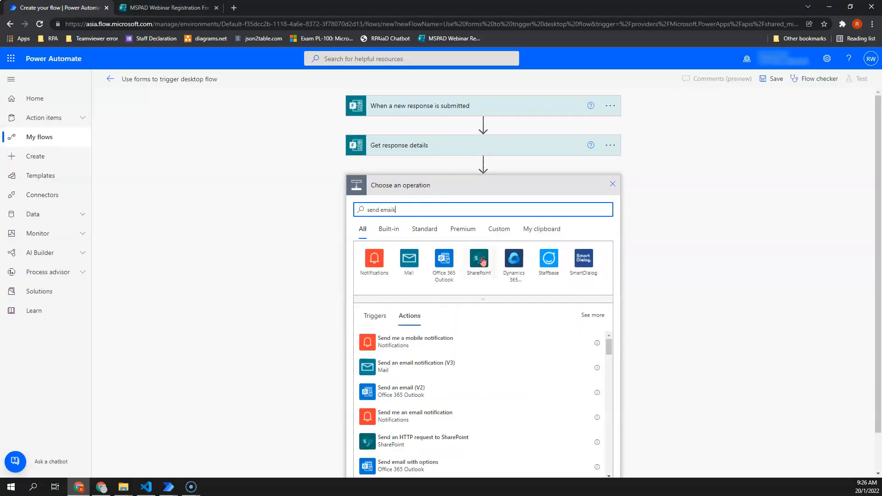
click(429, 370)
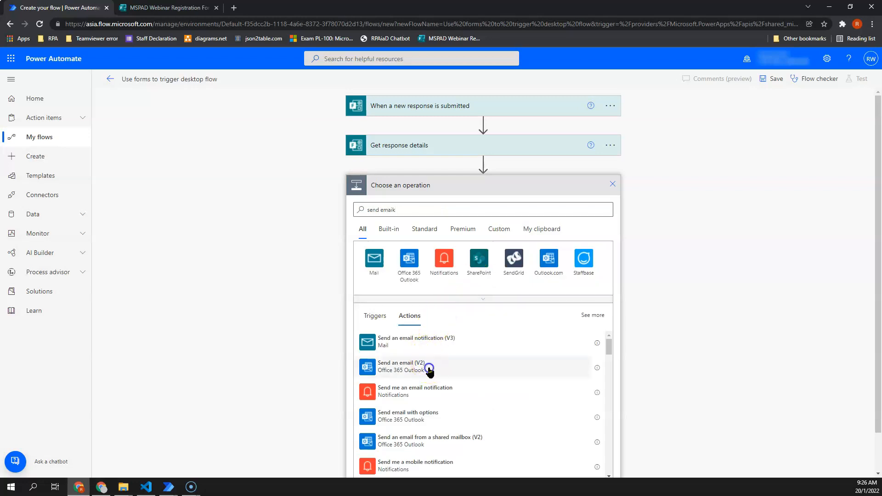
Set the email's recipient to the Email answer from "Get response details" as dynamic content
click(456, 207)
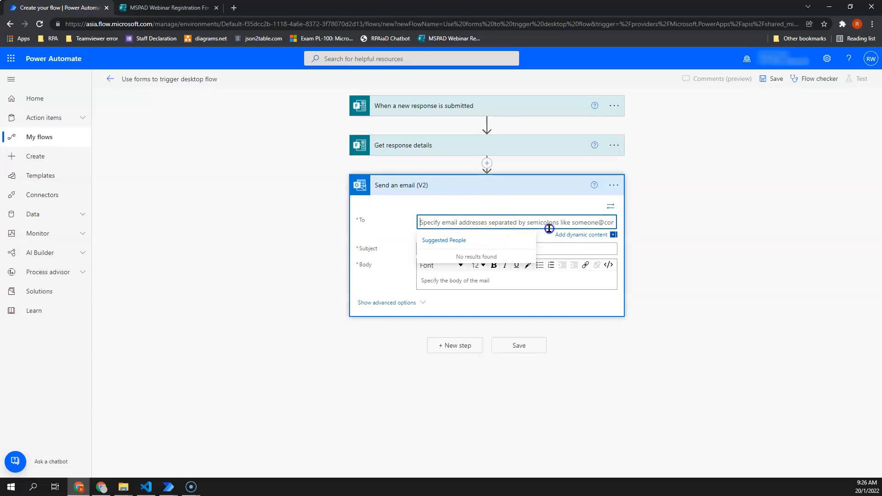
click(573, 235)
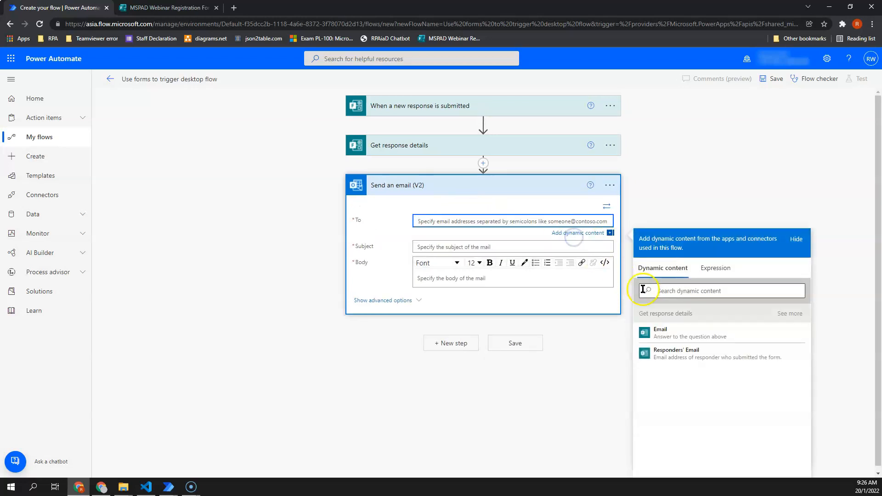
click(679, 338)
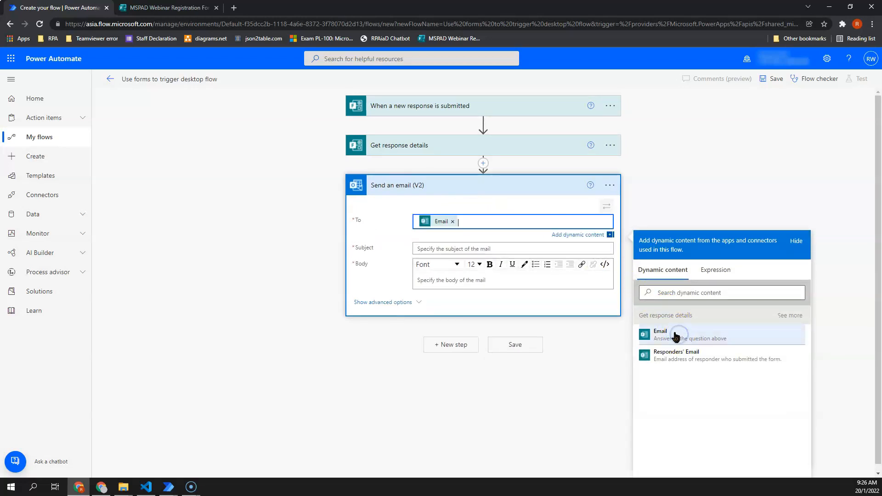
Set the email's subject to "MSPAD Webinar Registered Successfully" and begin its body with "Hi" followed by the Full Name dynamic content
click(497, 248)
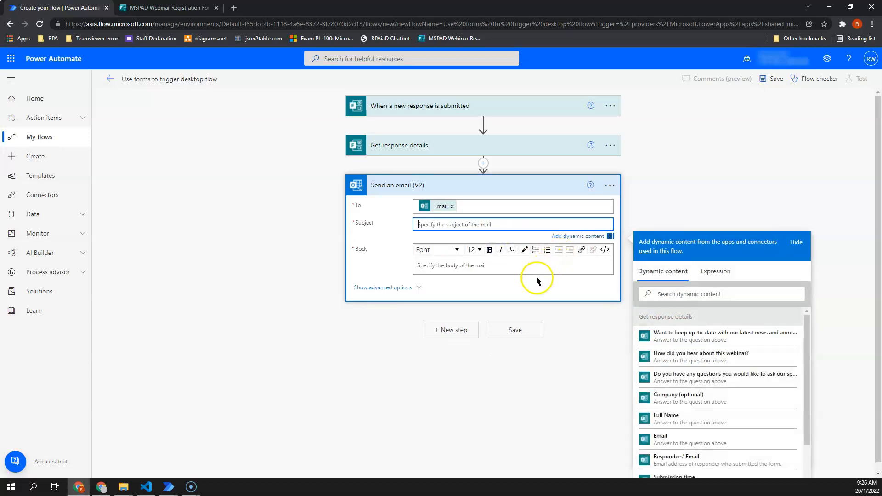
text(MSP)
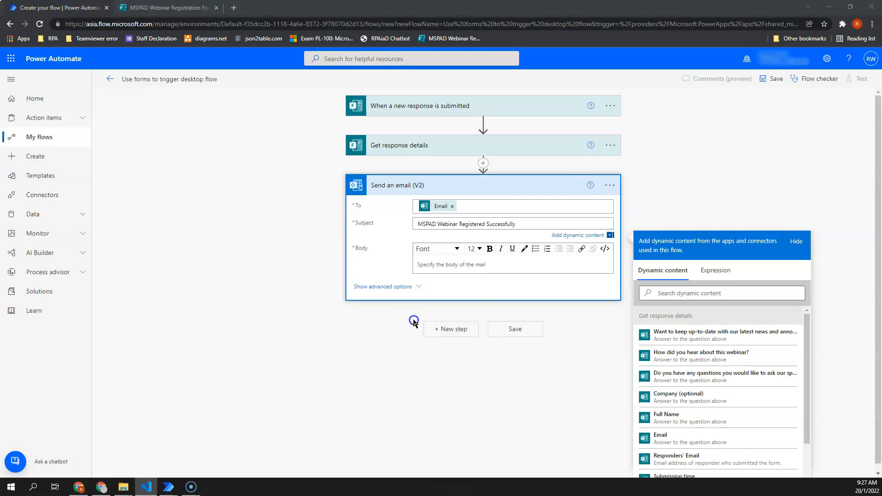
click(444, 266)
text(H)
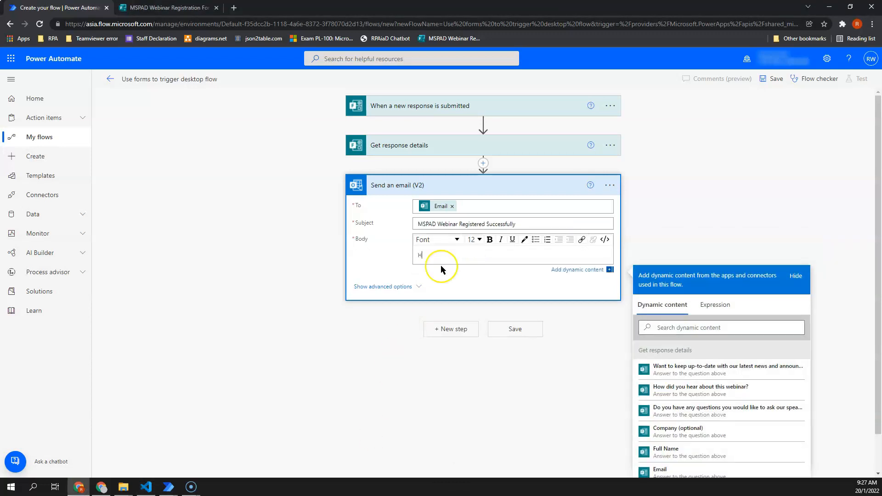
text(i)
scroll(722, 395, down, 1)
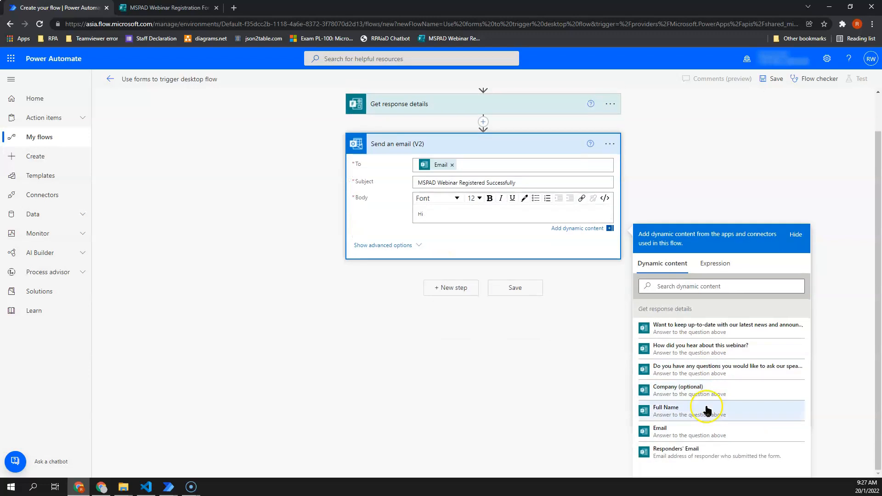
click(707, 410)
Add the line "Thank you for registering! We look forward to seeing you on the 30 march 2022." below the greeting in the email body
key(Return)
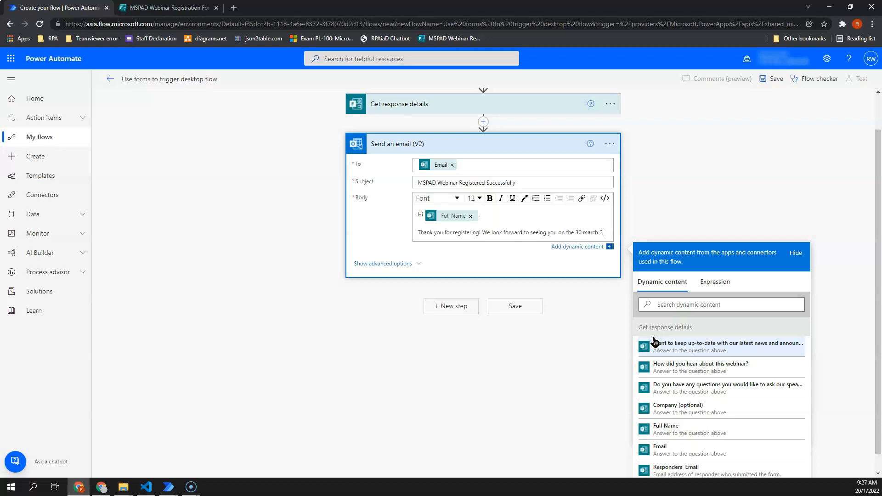
text(22.)
key(Return)
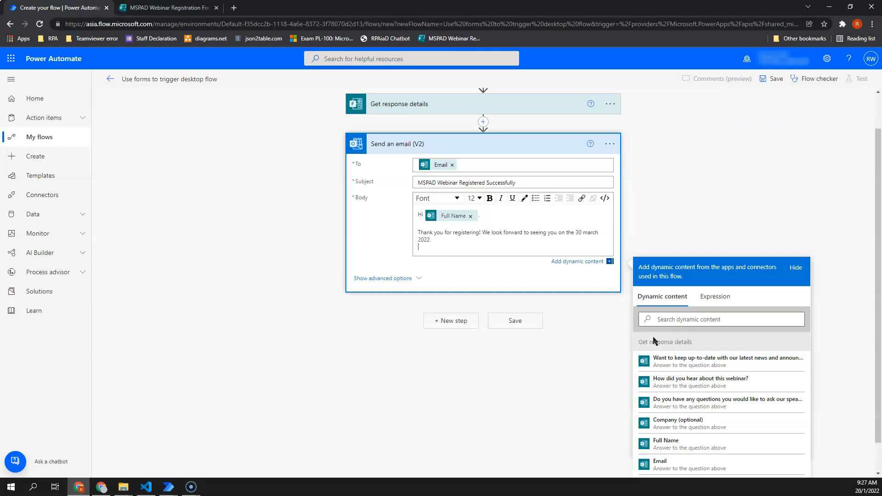
End the email body with "(This is an auto-generated message. Please do not reply.)" and save the flow
text(()
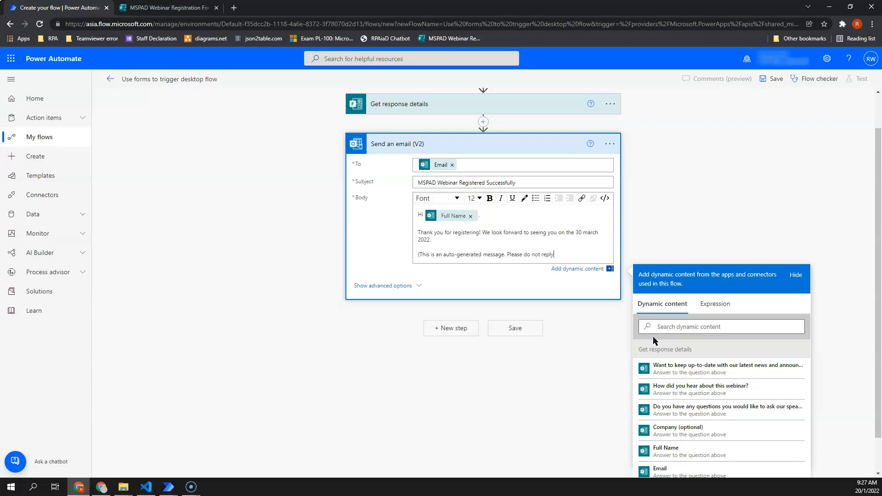
click(577, 315)
click(527, 359)
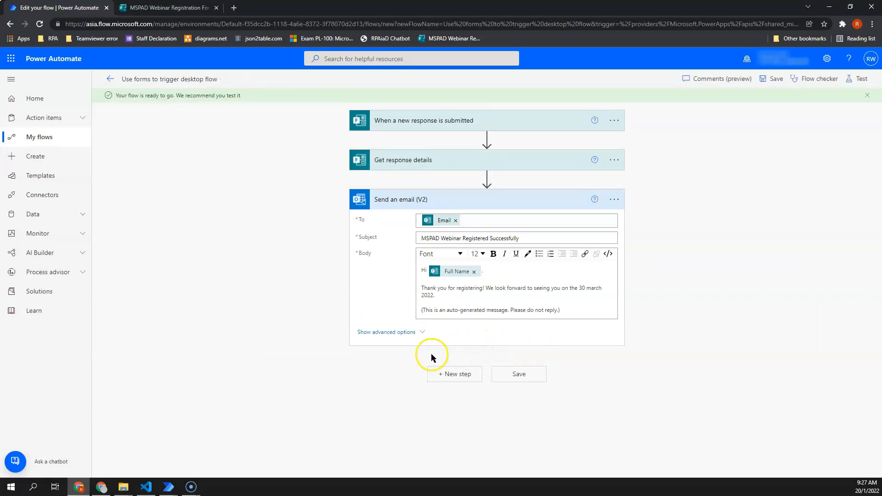
Check the last questions of the registration form and add a Condition control after "Send an email (V2)"
click(170, 8)
scroll(439, 334, down, 4)
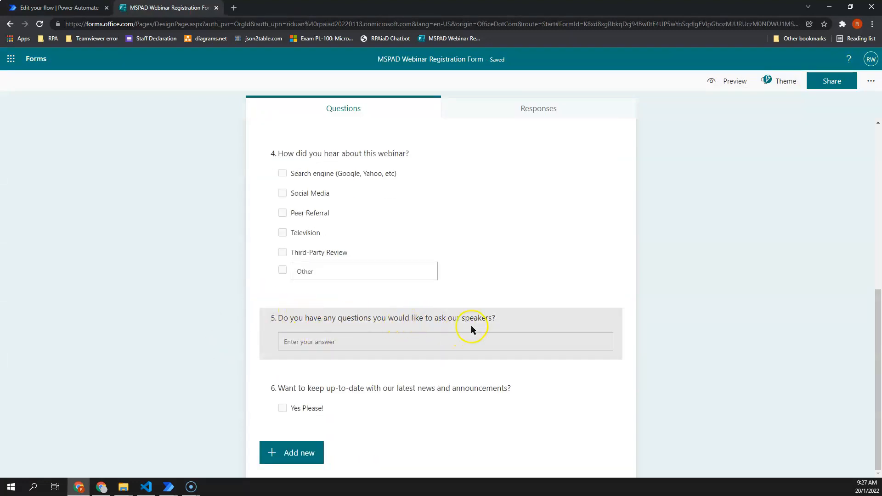
click(59, 8)
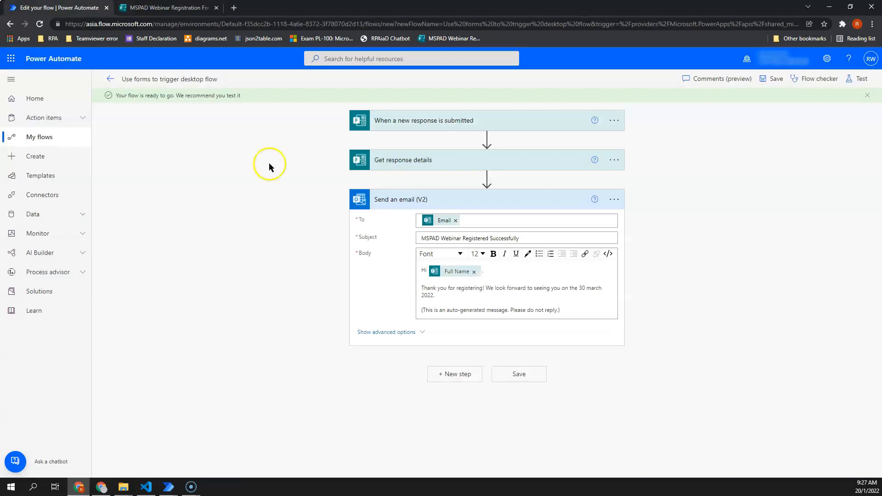
click(466, 373)
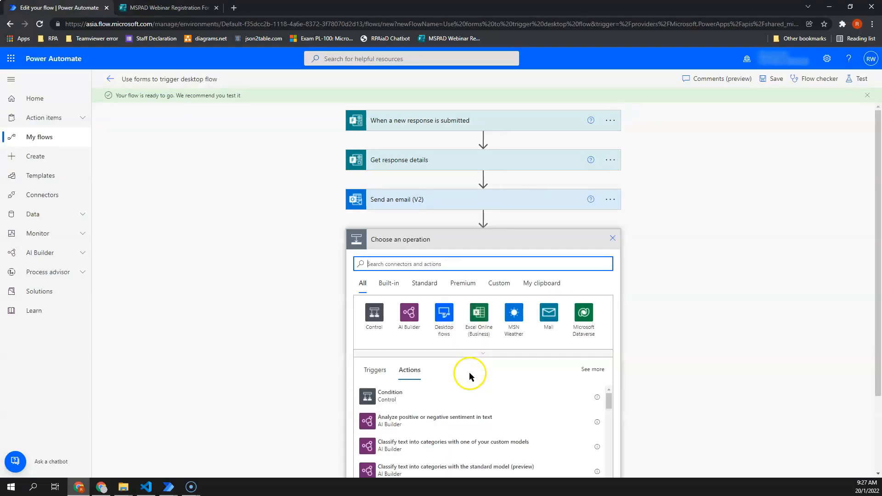
click(386, 393)
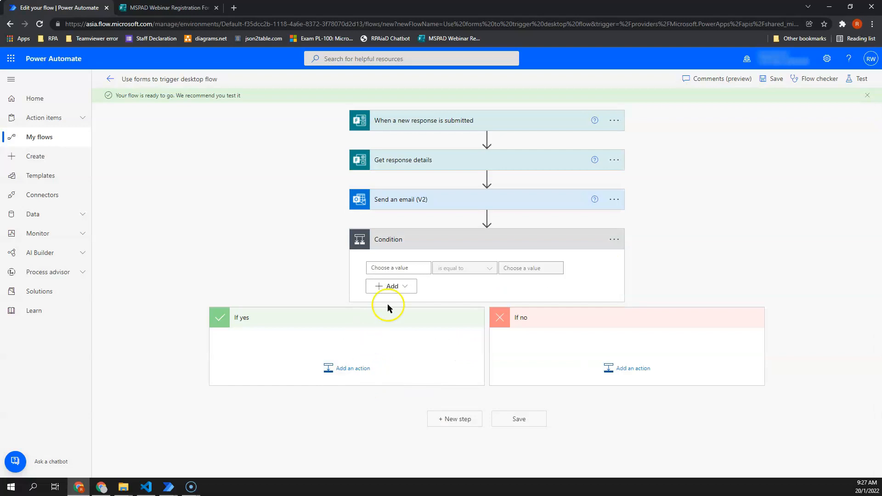
Begin an expression with the empty() function for the first value of the Condition
click(400, 268)
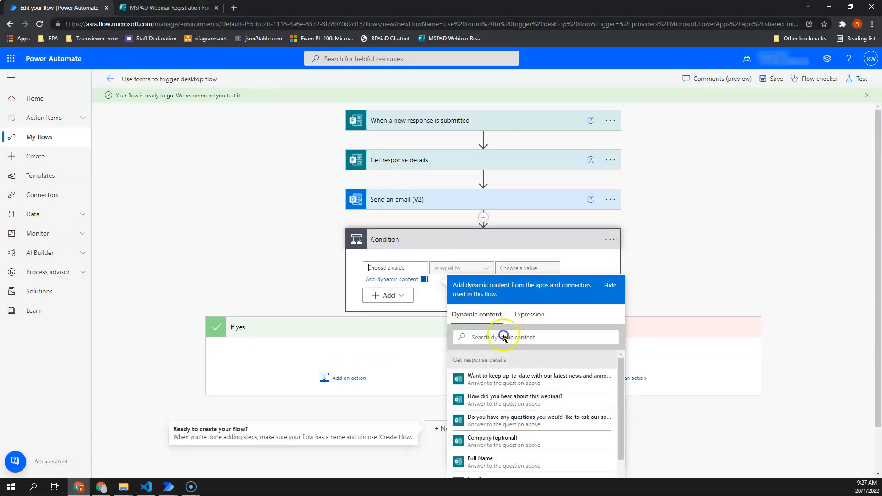
scroll(507, 388, down, 3)
click(536, 416)
scroll(528, 416, up, 3)
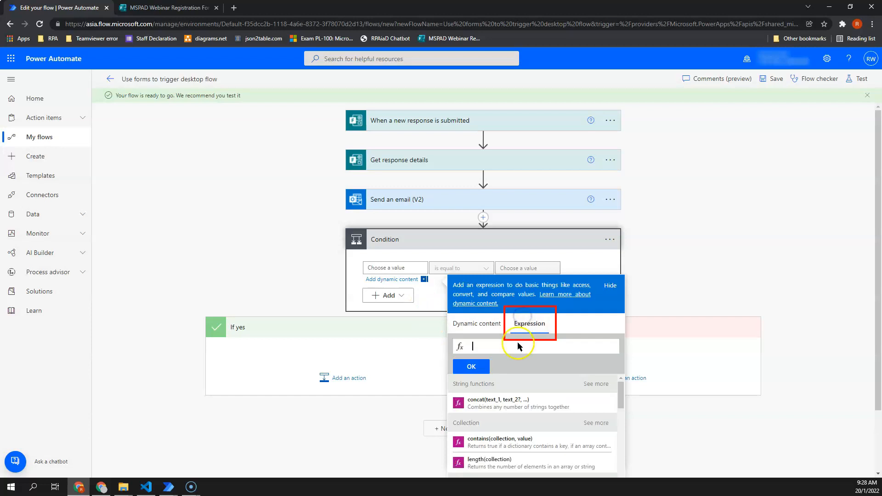
text(empy)
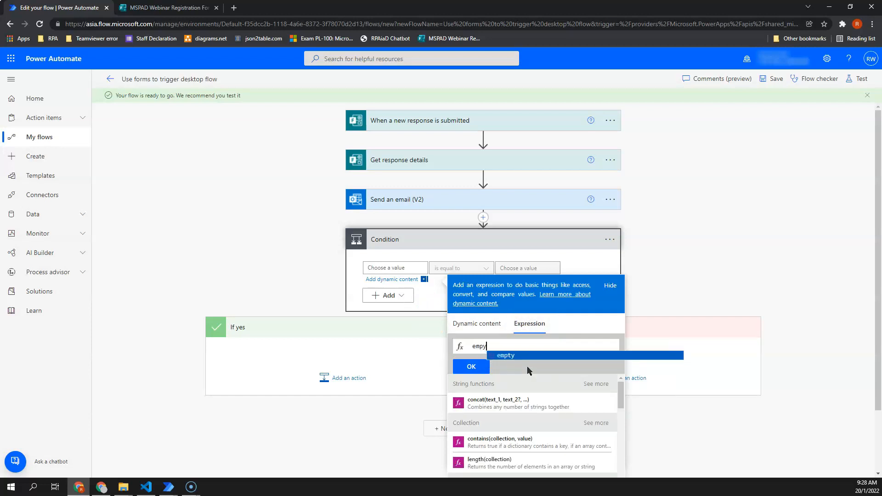
key(Tab)
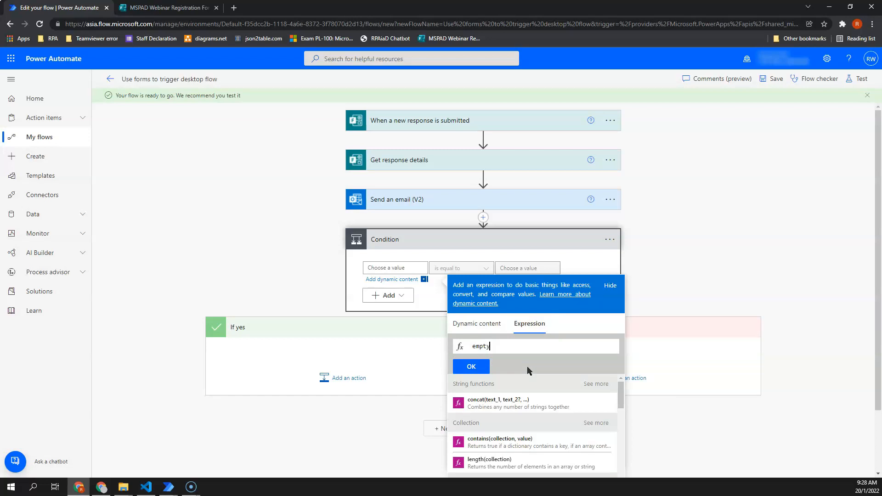
key(BackSpace)
key(BackSpace)
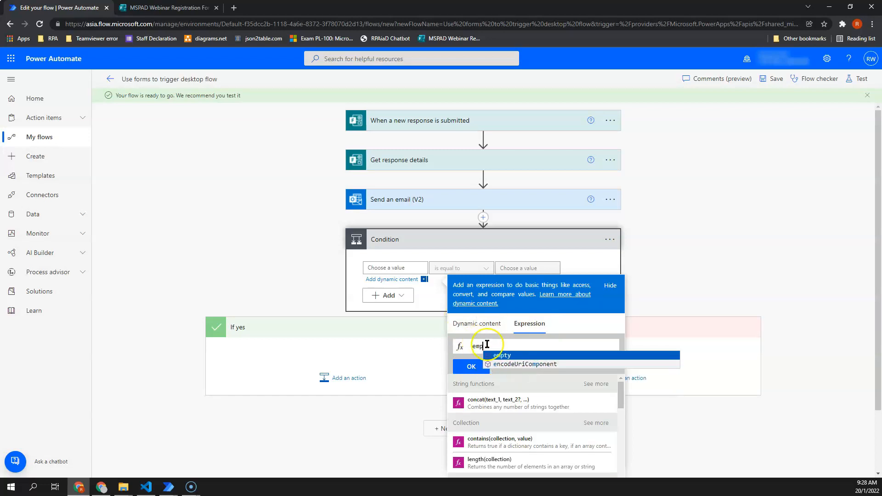
click(502, 356)
text(()
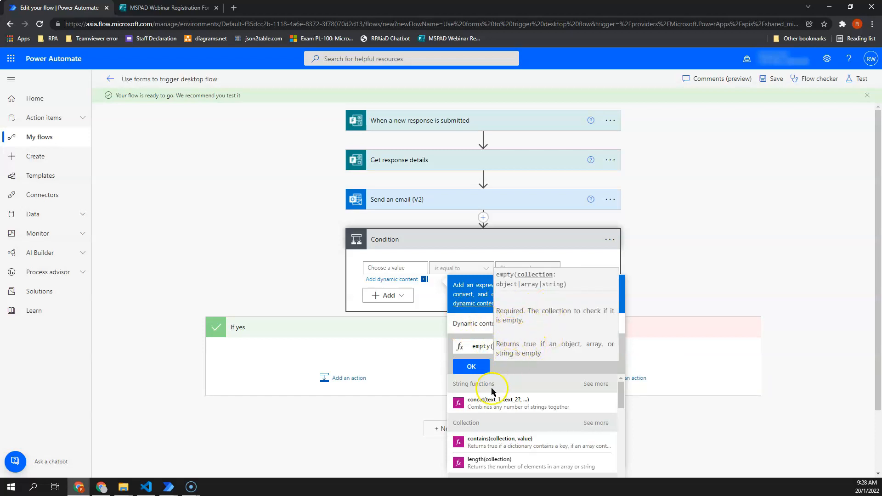
Insert the "Do you have any questions you would like to ask our speakers?" answer into the empty() expression and confirm it as the Condition's first value
click(471, 324)
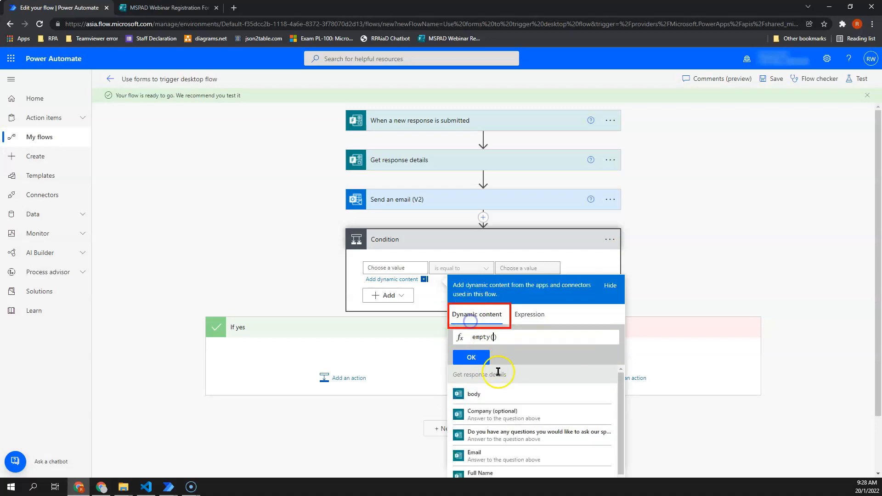
scroll(505, 381, down, 1)
click(514, 392)
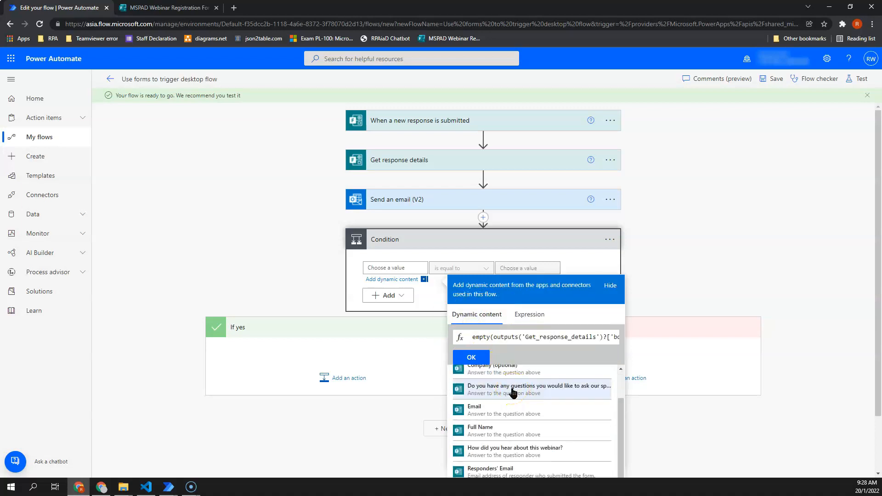
drag(522, 338, 764, 353)
click(483, 357)
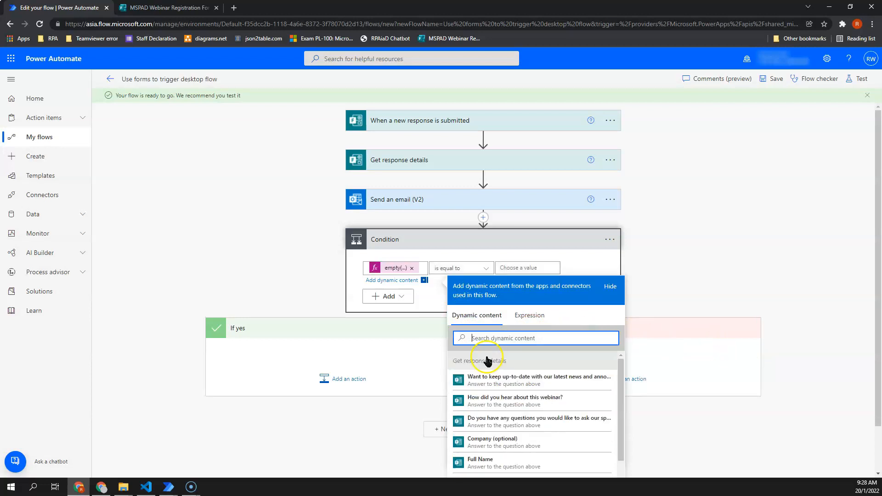
Keep the Condition's operator at "is equal to" and set its comparison value to the expression true
click(450, 268)
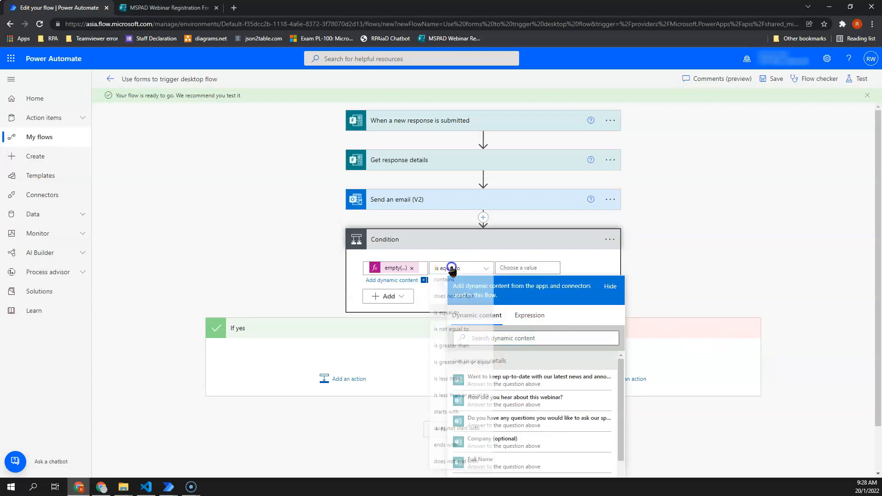
click(398, 268)
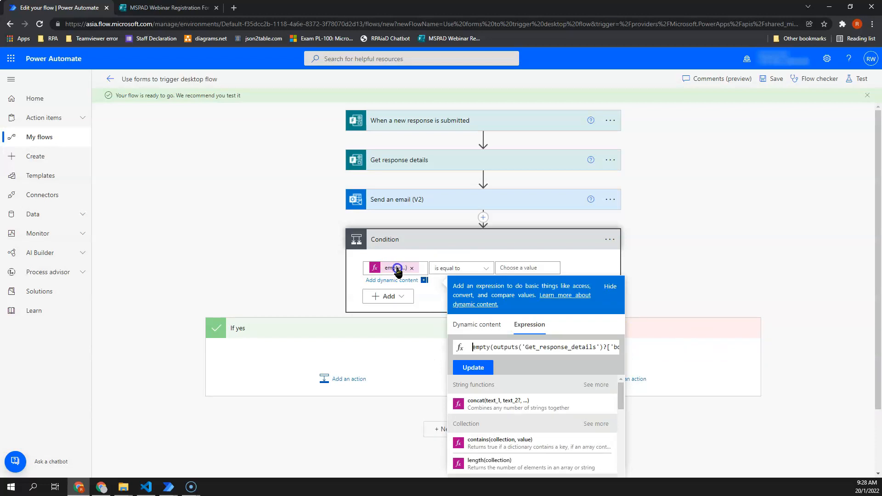
click(448, 268)
click(509, 268)
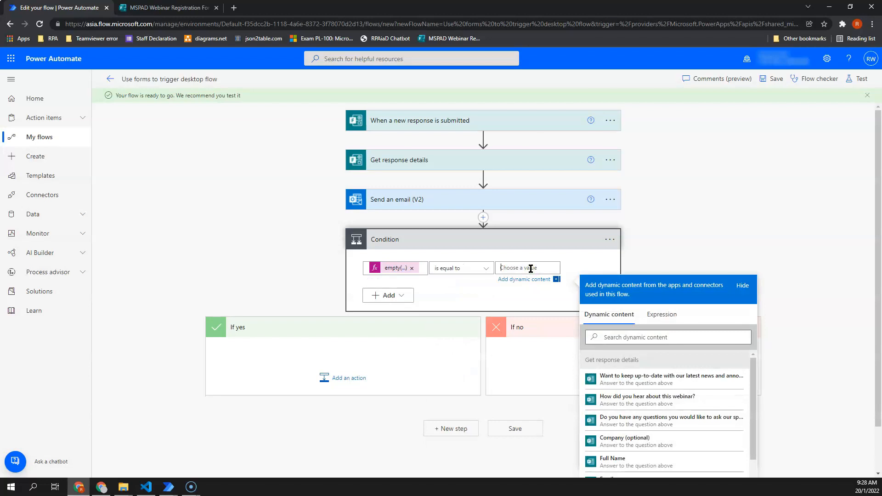
click(661, 314)
text(true)
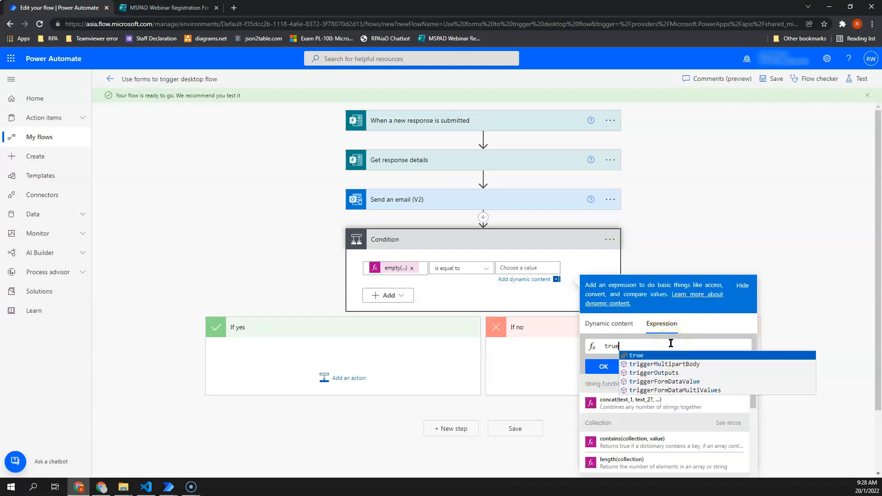
click(627, 356)
click(602, 366)
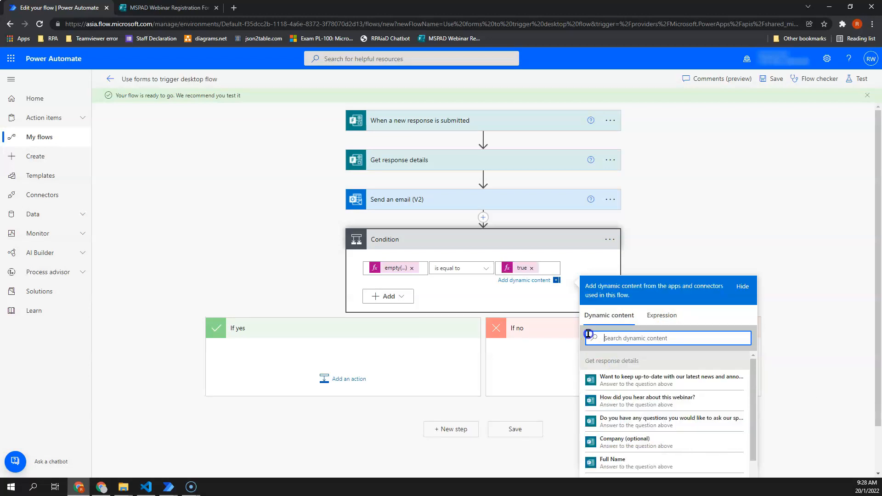
click(543, 301)
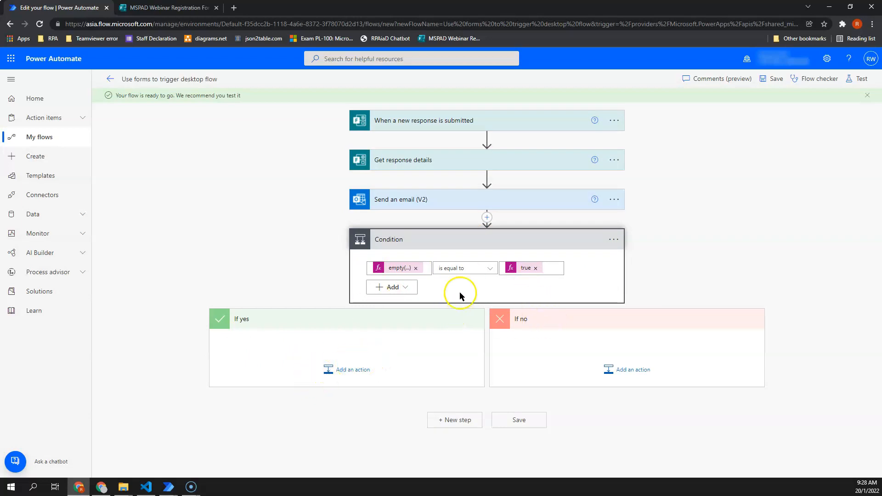
Add the Desktop flows action "Run a flow built with Power Automate for desktop" to the If no branch and try to save the flow
click(648, 367)
click(592, 431)
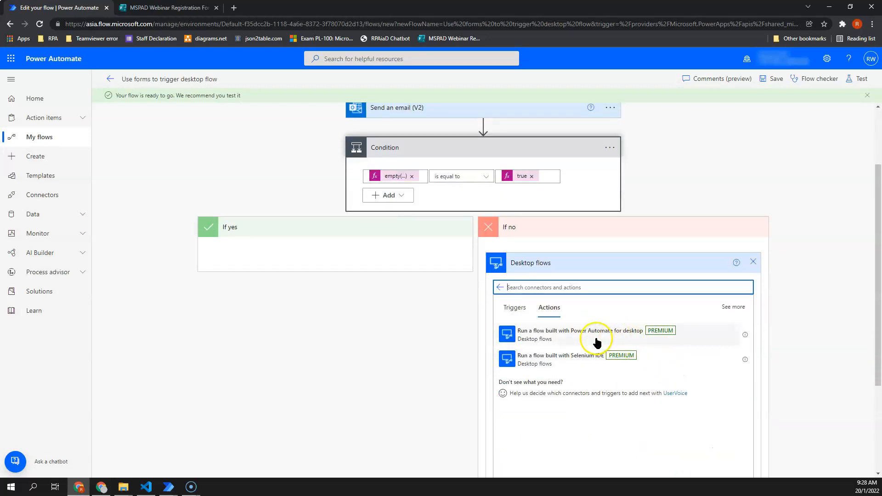
click(596, 340)
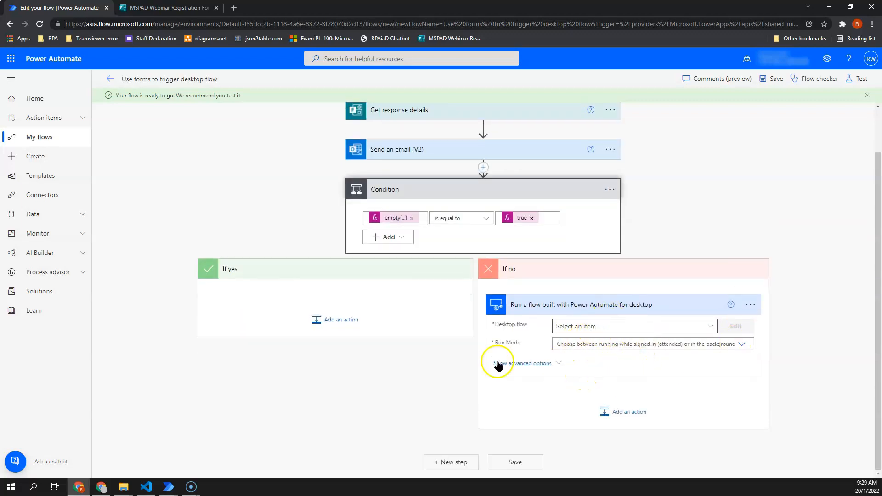
click(524, 464)
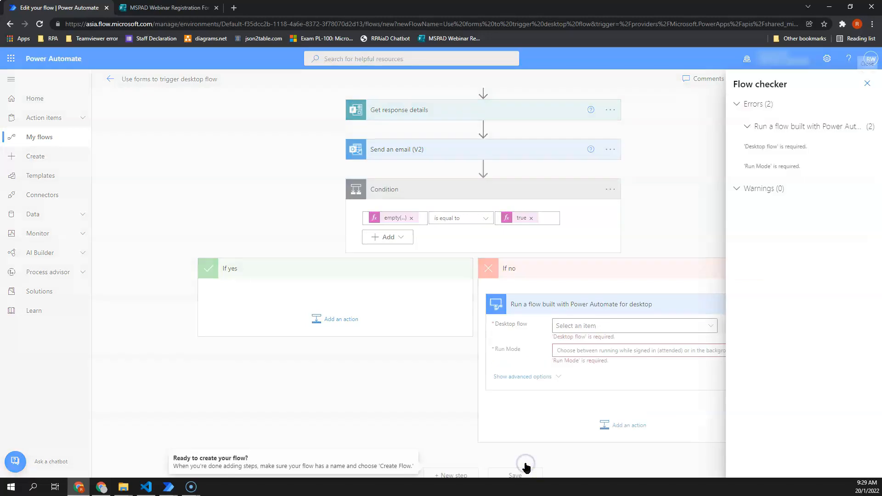
Look through the available desktop flows and delete the "Run a flow built with Power Automate for desktop" action from the If no branch
click(725, 261)
click(597, 321)
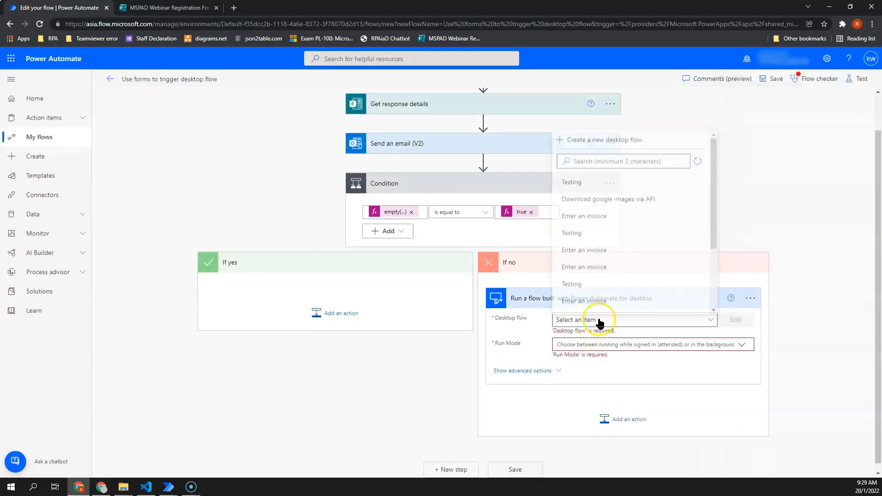
click(808, 292)
click(749, 300)
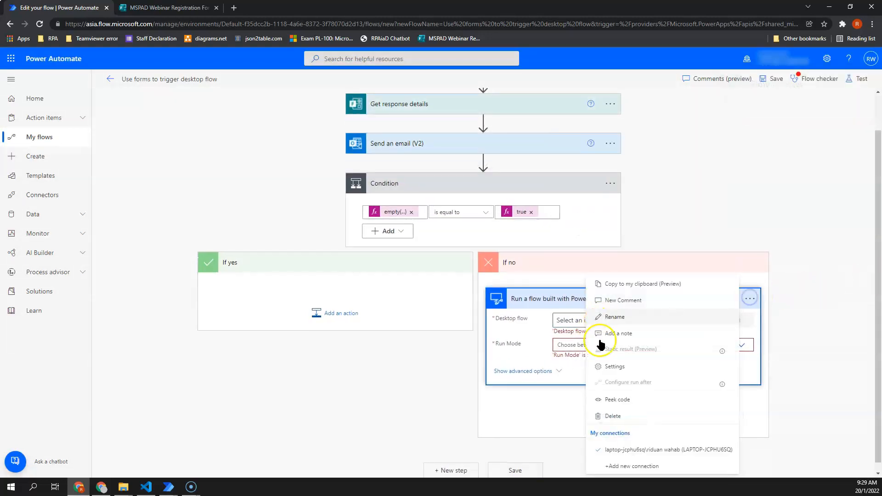
click(624, 417)
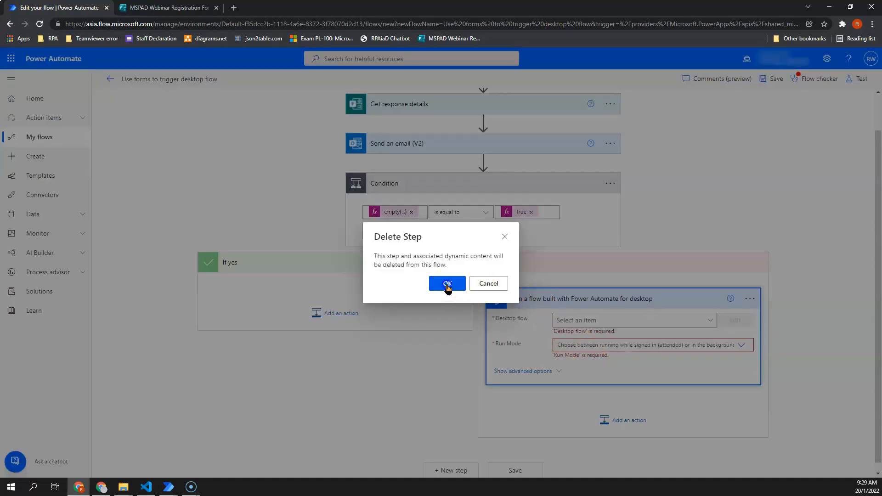
click(446, 283)
Switch to Power Automate for desktop, create a flow named "MSPAD Webiner Registration form" and save it
mouse_move(172, 486)
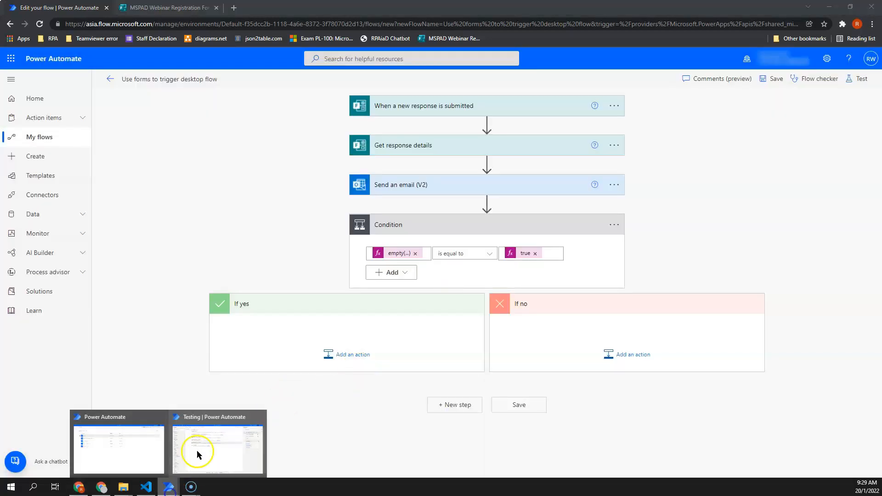
click(120, 430)
click(59, 24)
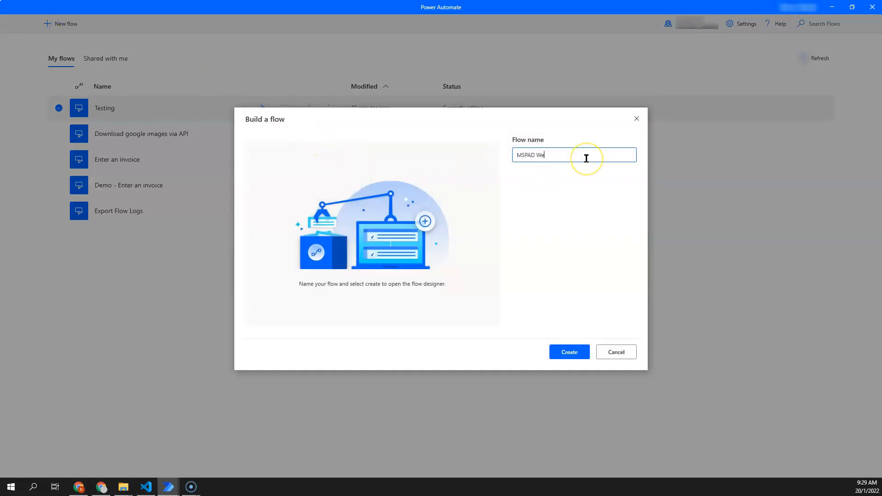
text(MSPAD Webiner Registration form)
key(Return)
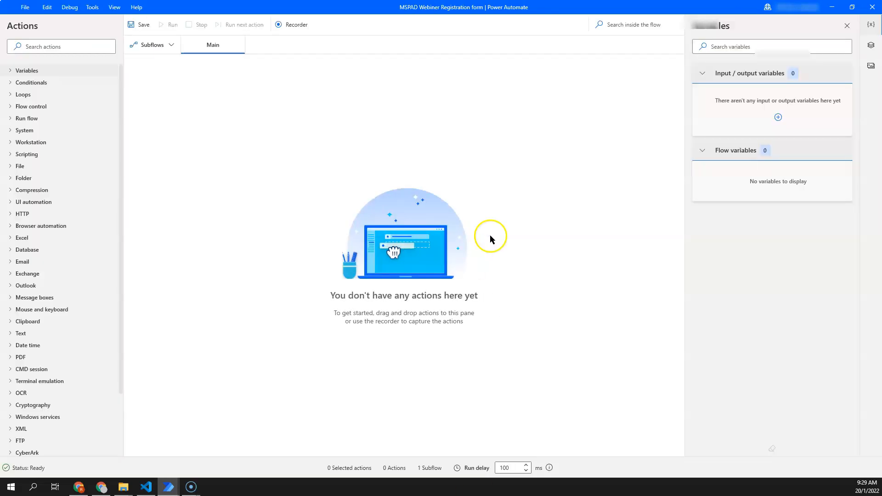
key(ctrl+s)
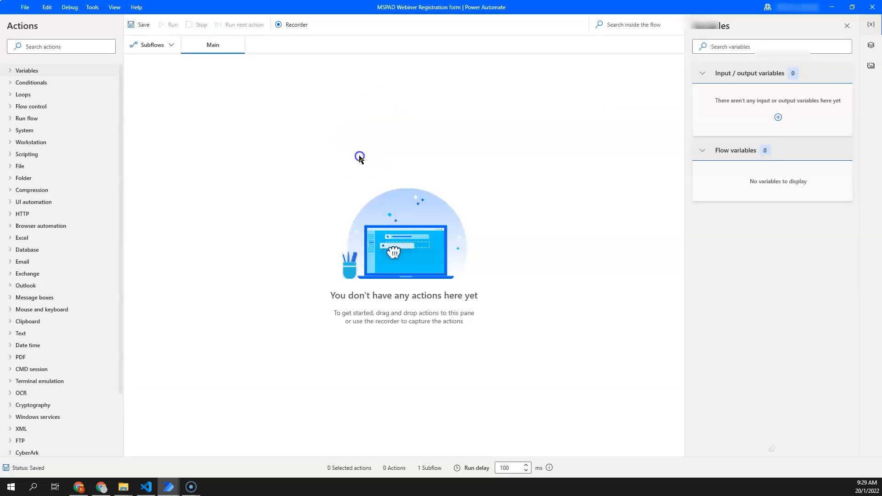
Add a Launch Excel action to the Main subflow and close the MSPAD Webinar Query.xlsx workbook after viewing its columns
click(72, 43)
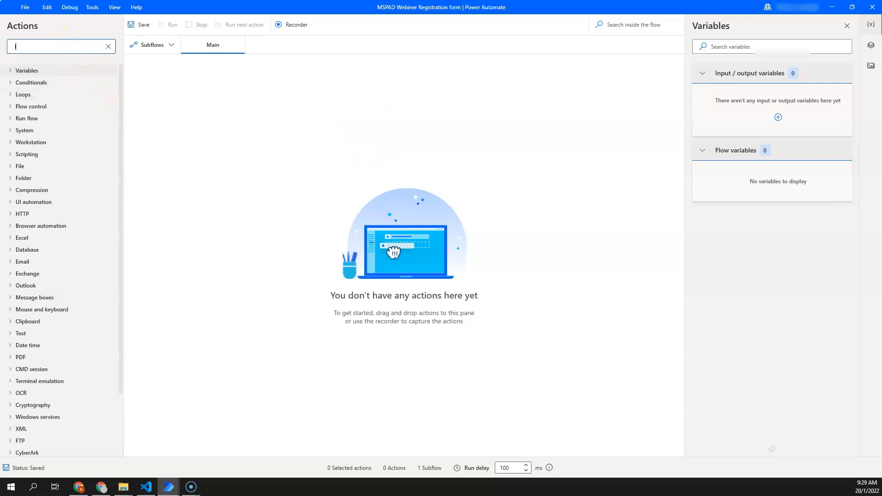
text(launch )
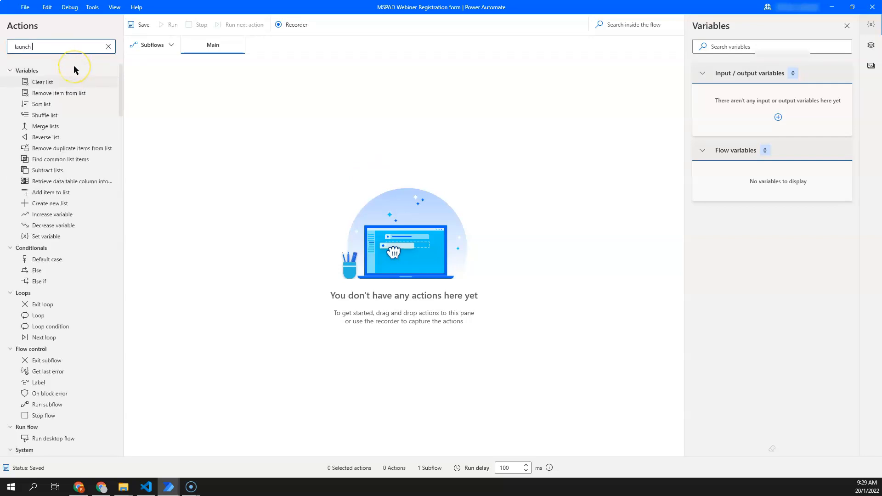
text(ex)
drag(59, 83, 272, 90)
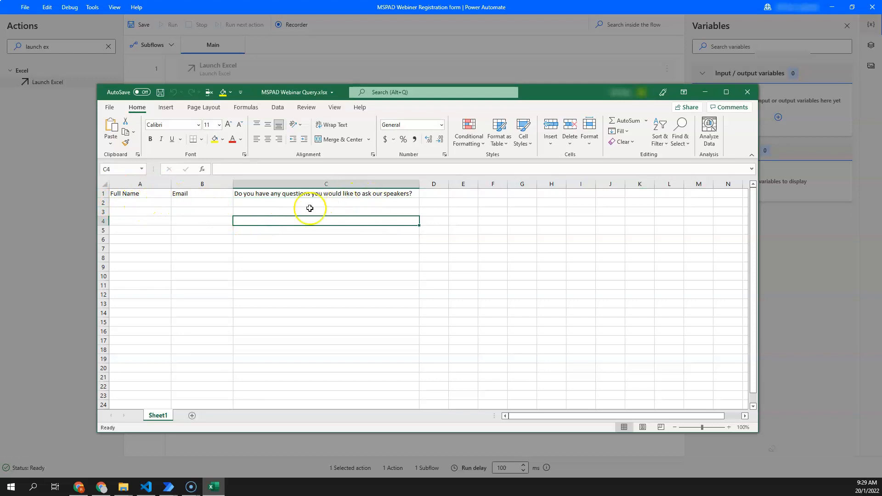
click(748, 92)
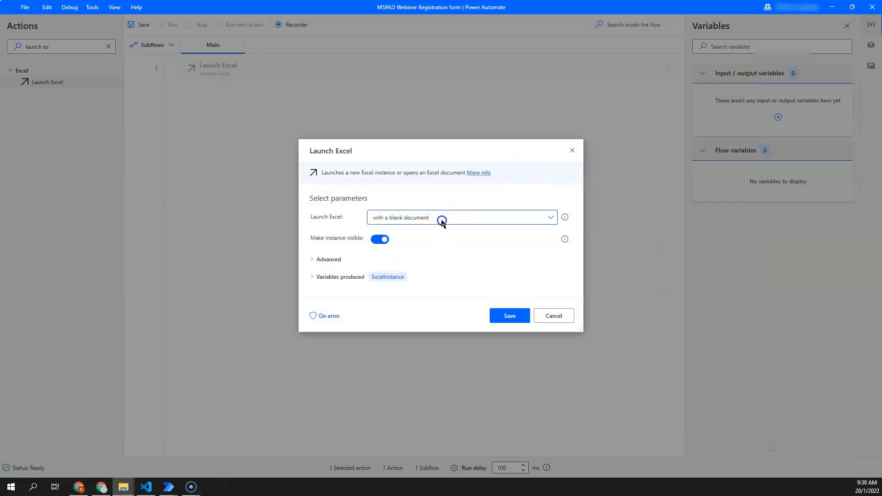
Set Launch Excel to open "D:\Assignment\3. Power Automate\MS Training\0. Training resources\MSPAD Webinar Query.xlsx" with the instance not visible, and save the action
click(441, 219)
click(423, 245)
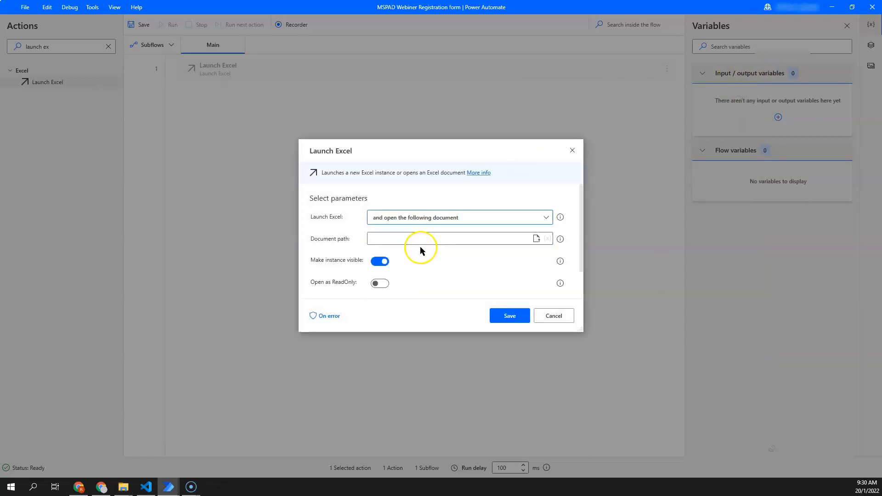
click(381, 265)
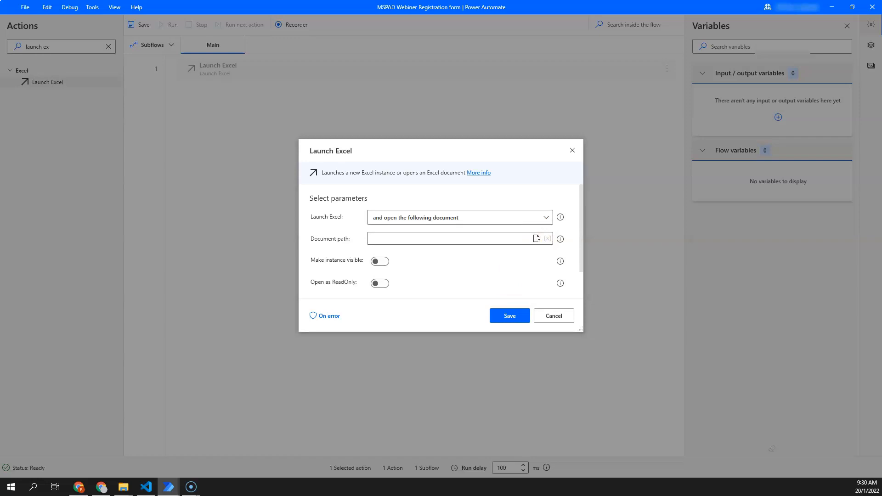
click(445, 234)
text(D:\Assignment\3. Power Automate\MS Training\0. Training resources\MSPAD Webinar Query.xlsx)
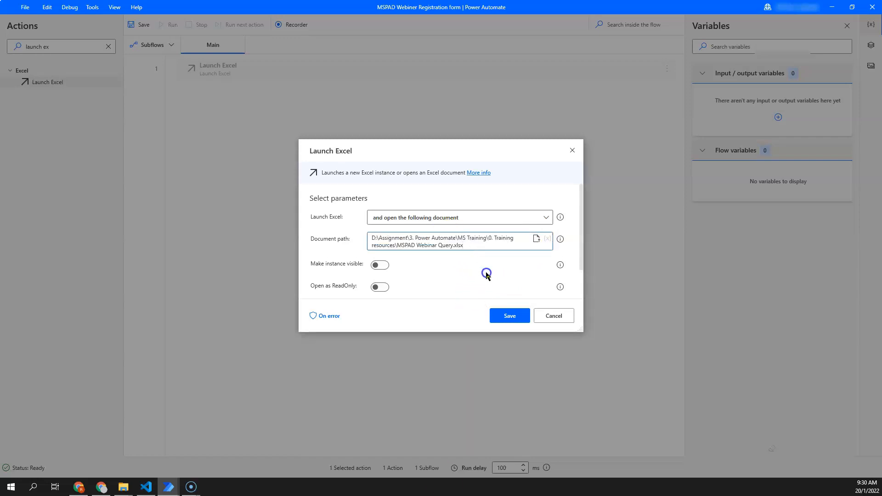
click(508, 317)
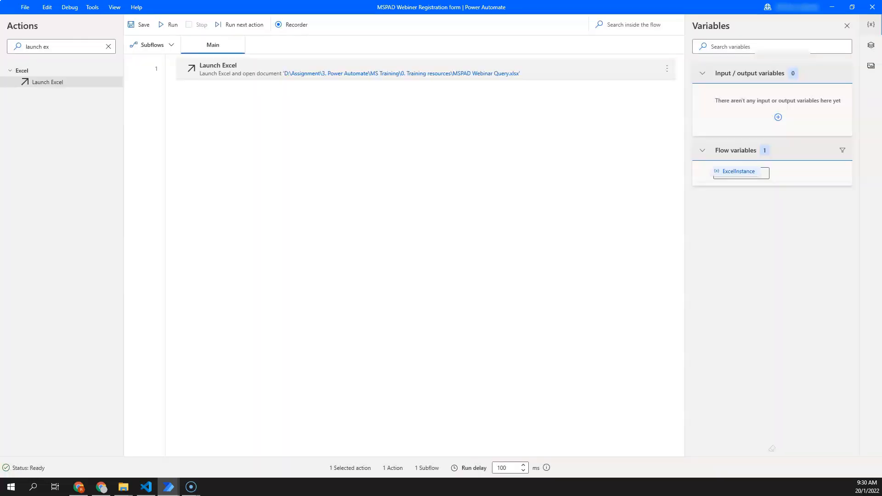
Add a "Get first free column/row from Excel worksheet" action after Launch Excel, using the %ExcelInstance% instance
click(54, 45)
text(ge)
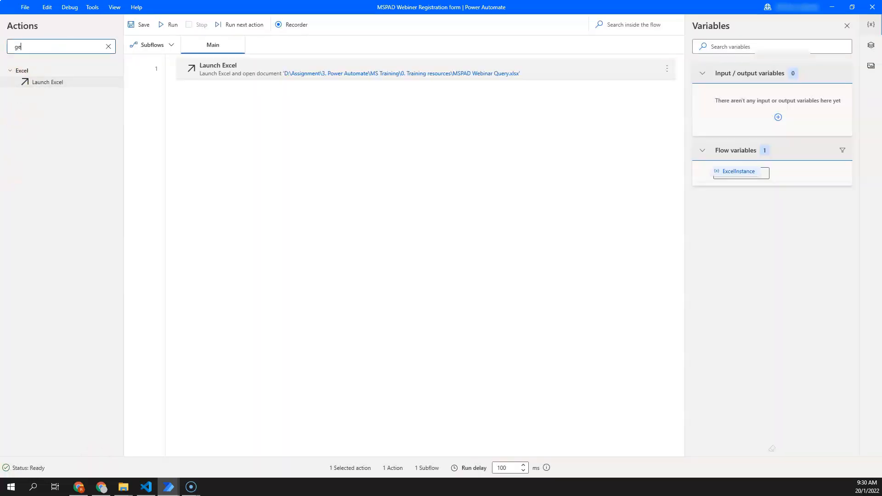
text(t first free)
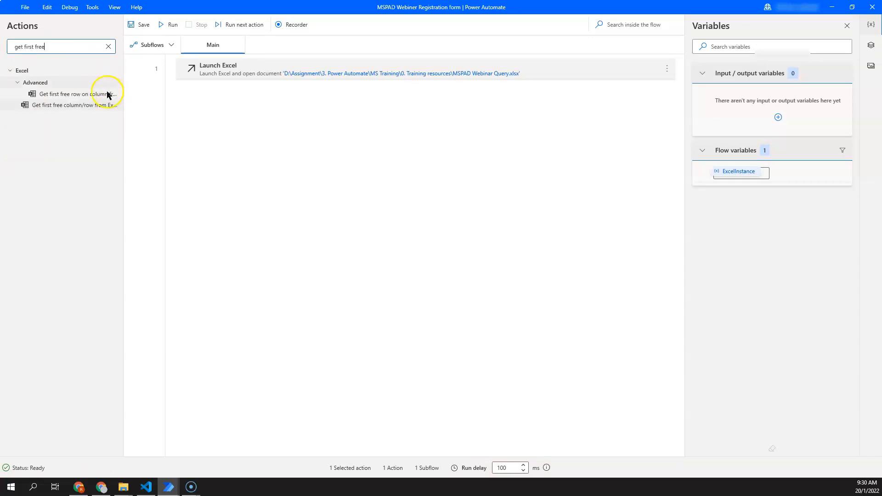
drag(78, 103, 241, 110)
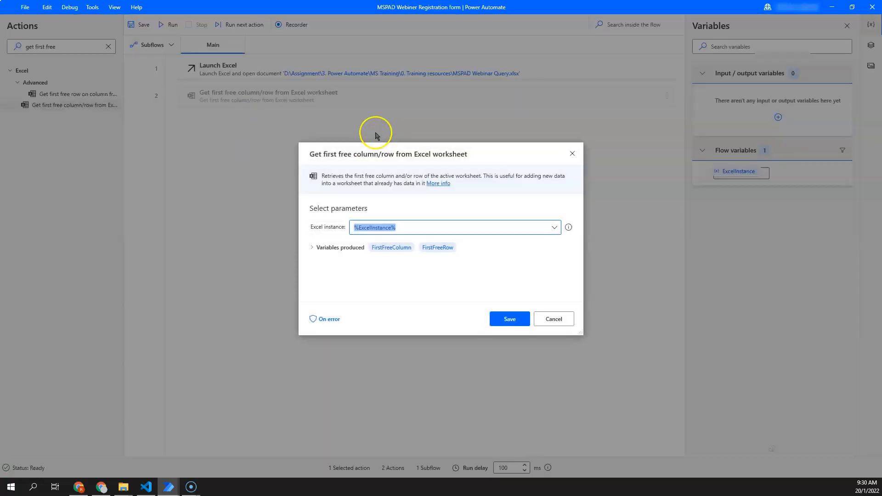
click(513, 325)
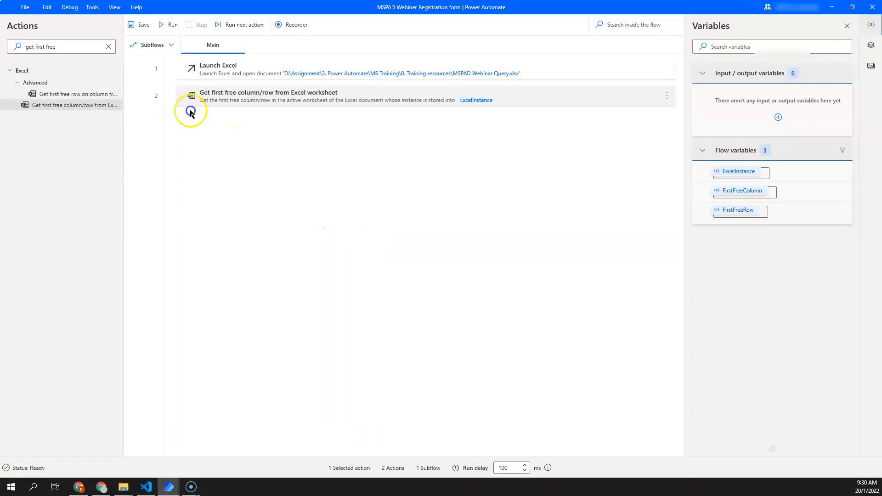
Add a "Write to Excel worksheet" action as the third action and save it with its value, column and row left blank
click(79, 51)
text(w)
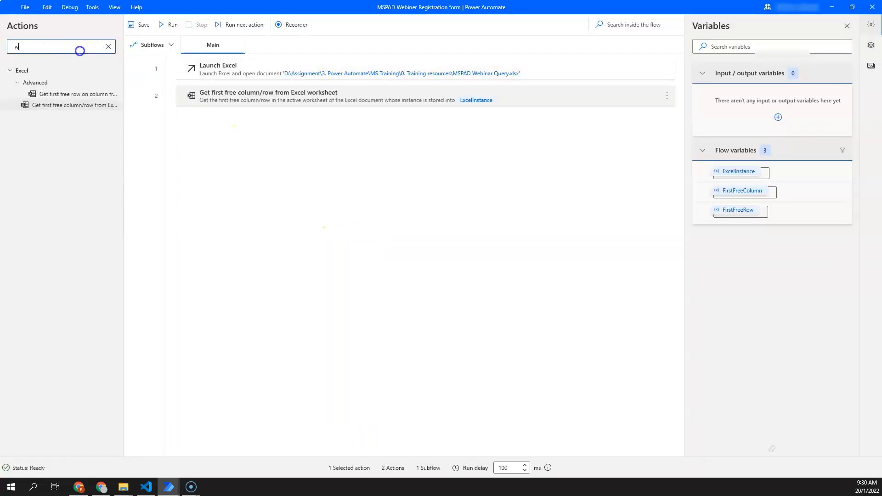
text(rite)
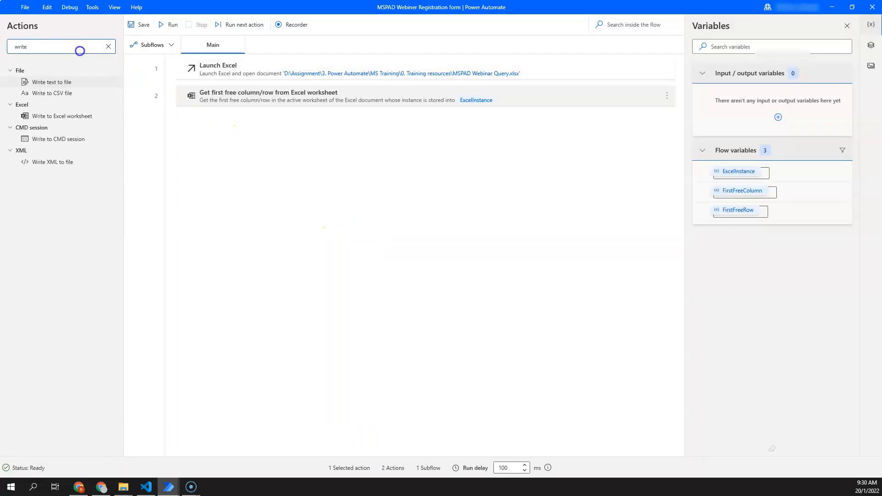
drag(91, 115, 270, 144)
click(422, 224)
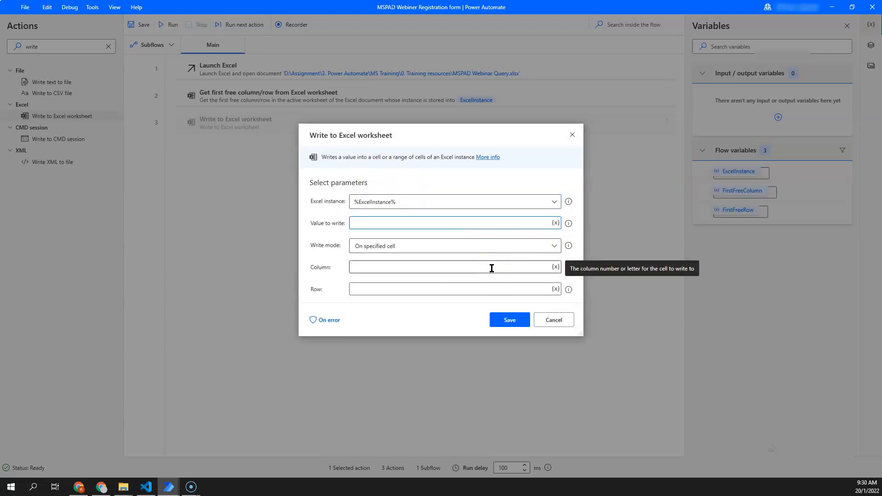
click(512, 320)
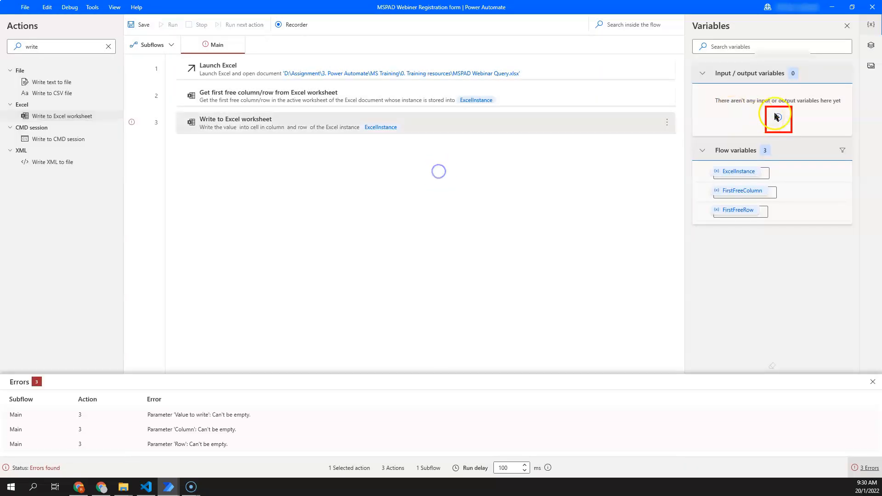
Create a String input variable with variable name and external name "Name", marked as sensitive
click(778, 117)
click(787, 136)
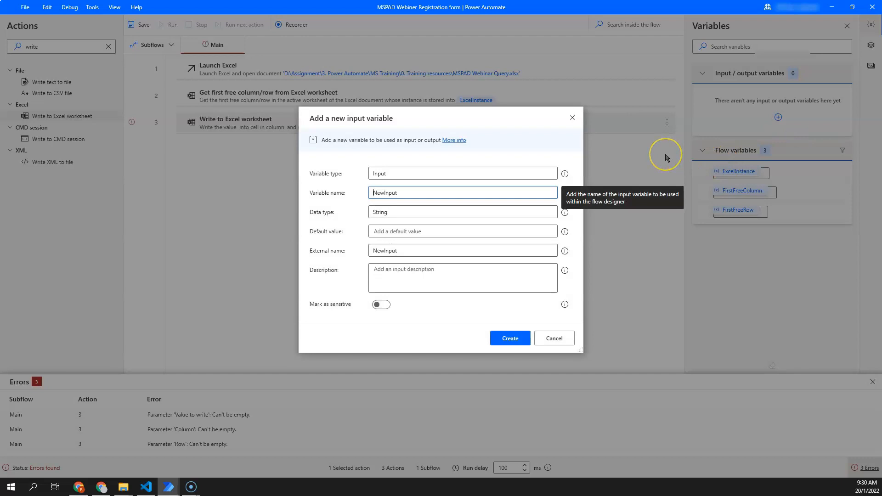
text(Ma)
key(BackSpace)
key(BackSpace)
text(Nae)
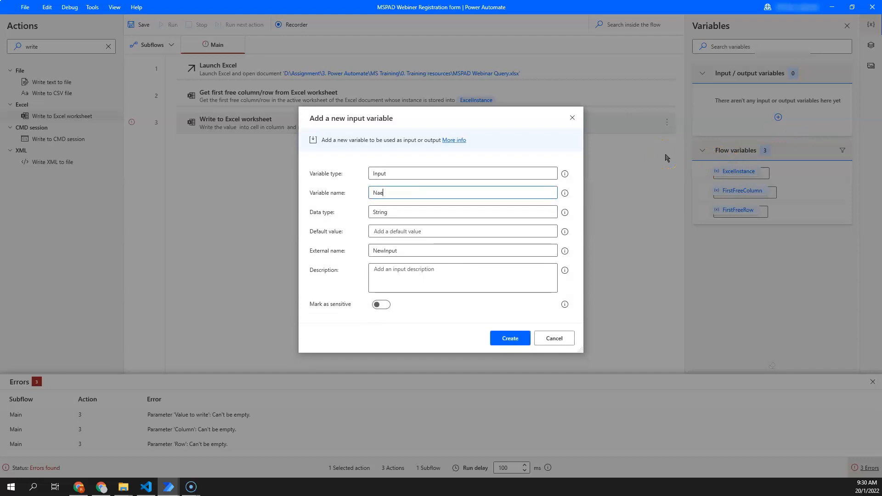
key(Tab)
key(Tab)
key(Tab)
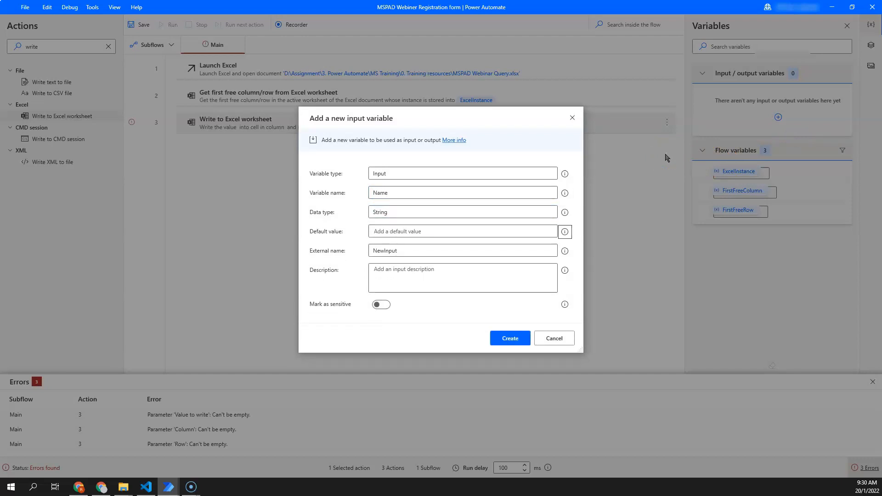
text(Name)
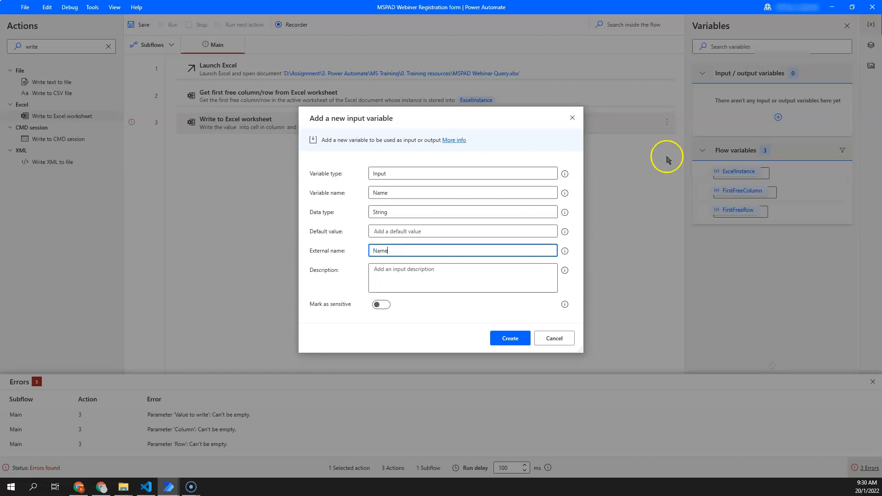
click(380, 307)
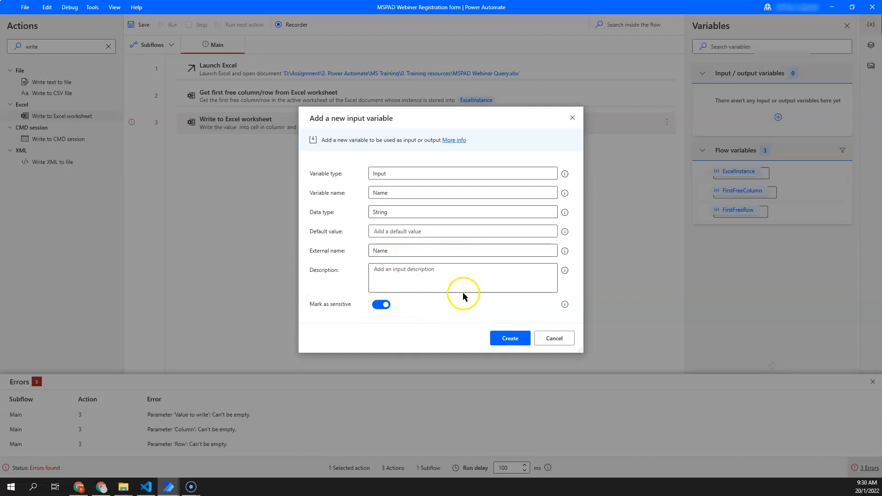
click(523, 340)
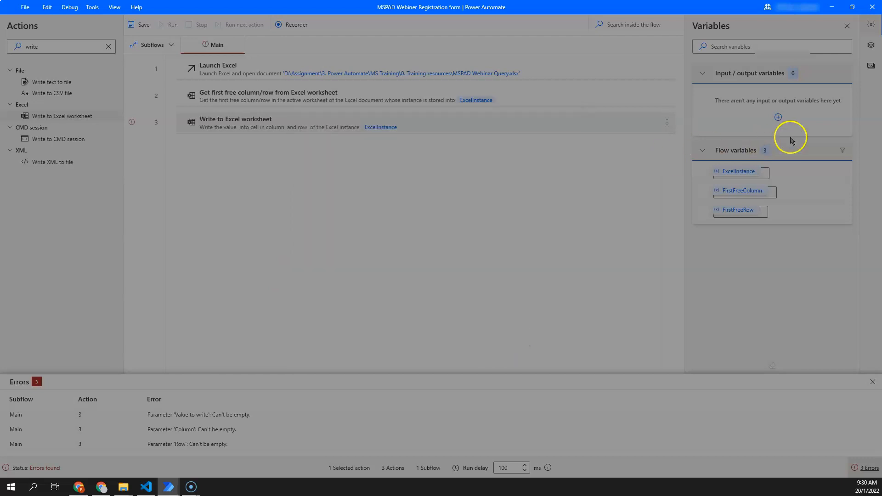
Create a String input variable with variable name and external name "Email", marked as sensitive
click(823, 73)
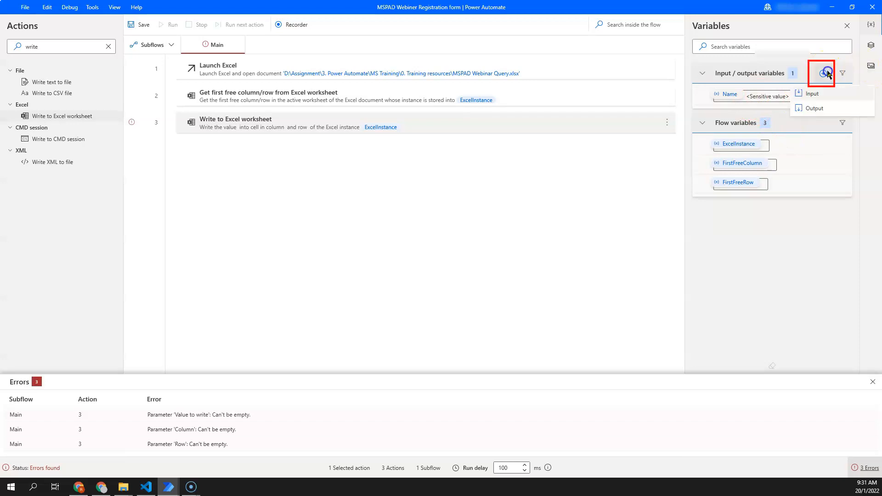
click(814, 94)
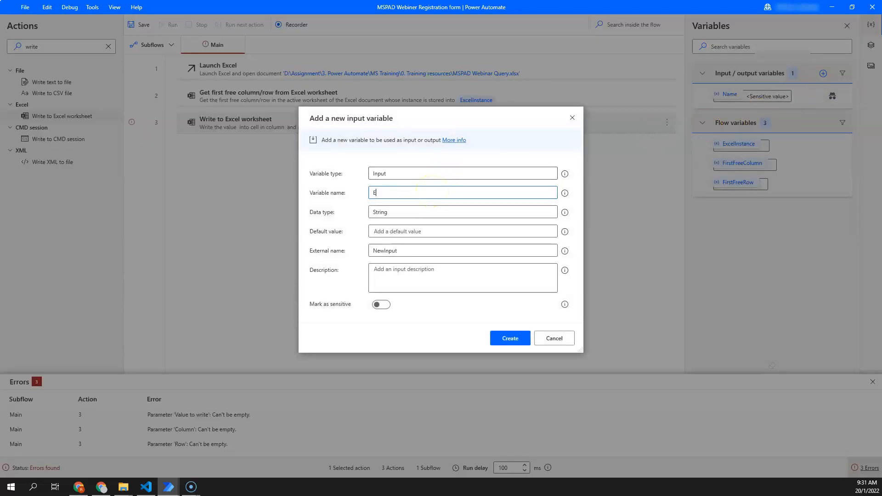
text(Email)
double_click(395, 250)
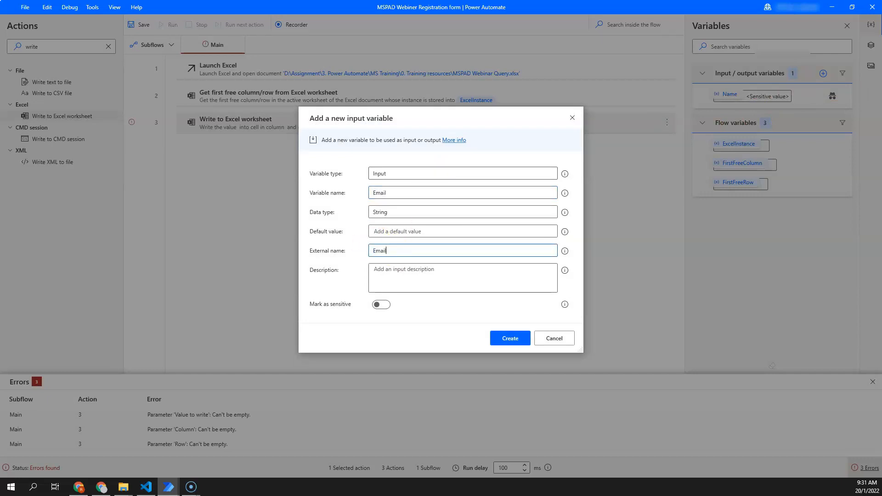
click(381, 304)
click(517, 340)
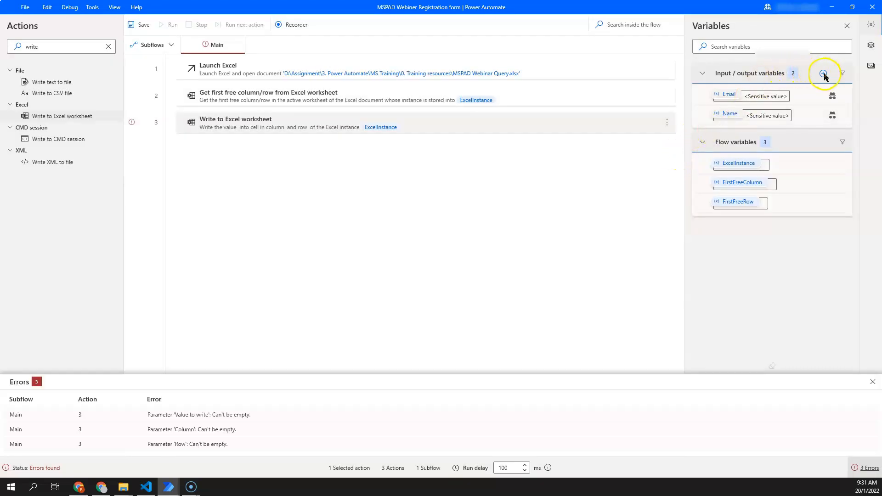
Create a String input variable named "Query" and replace its default external name, leaving it not marked as sensitive
click(823, 74)
click(808, 93)
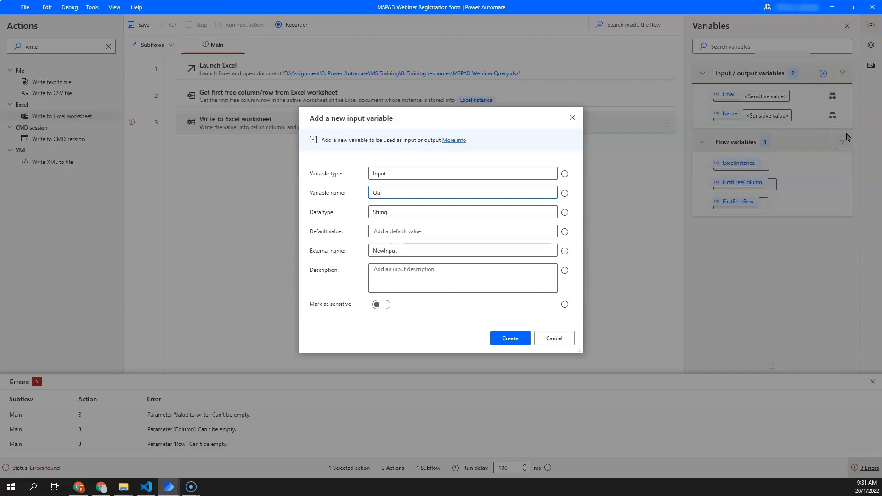
click(393, 259)
text(Qe)
click(494, 337)
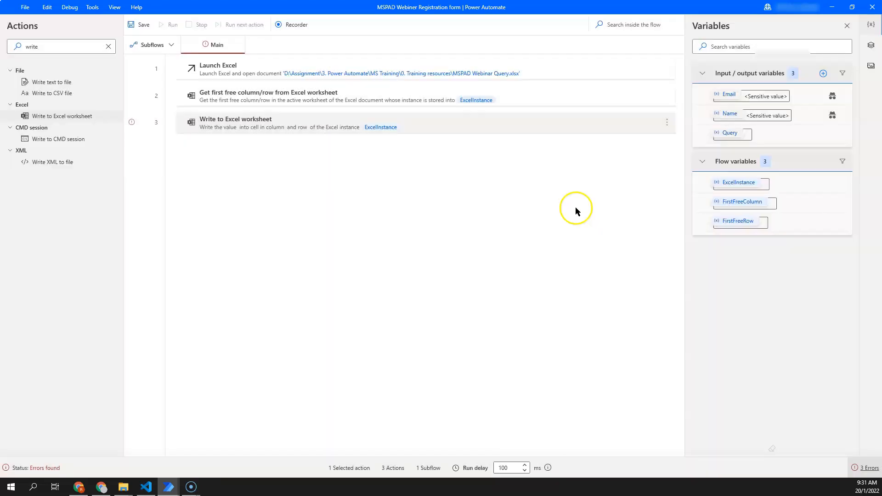
Reopen the third action, "Write to Excel worksheet", and set its value to write to the variable %Name%
click(378, 133)
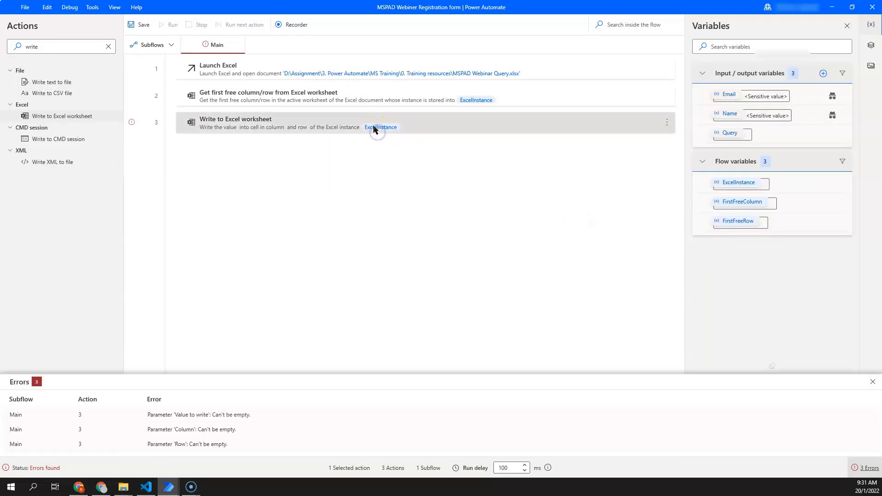
double_click(370, 127)
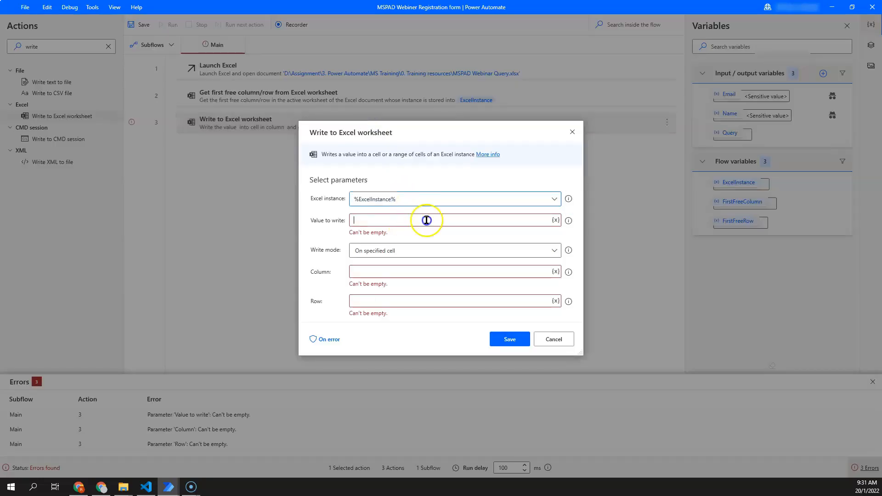
key(Return)
text(name)
key(Return)
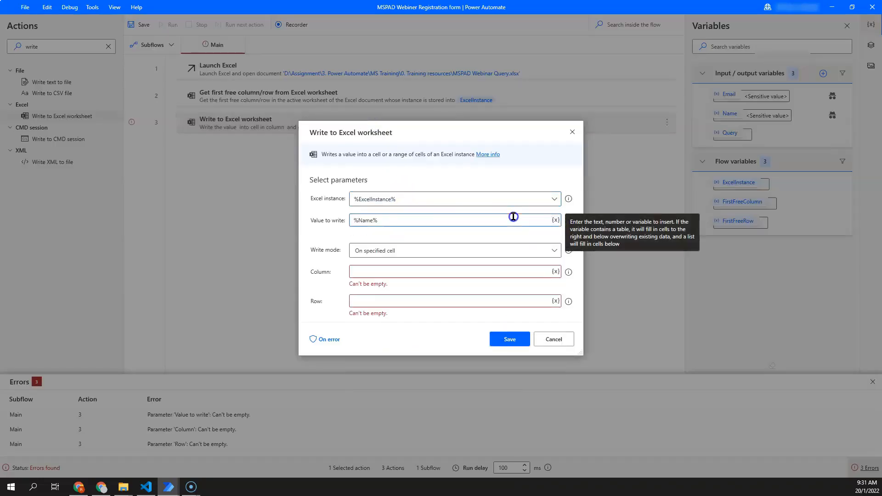
Set the action's column to A and its row to the variable %FirstFreeRow%, and save it
click(476, 243)
click(476, 244)
click(433, 263)
text(A)
key(Tab)
key(Tab)
click(402, 290)
key(Tab)
key(Return)
text(FORS)
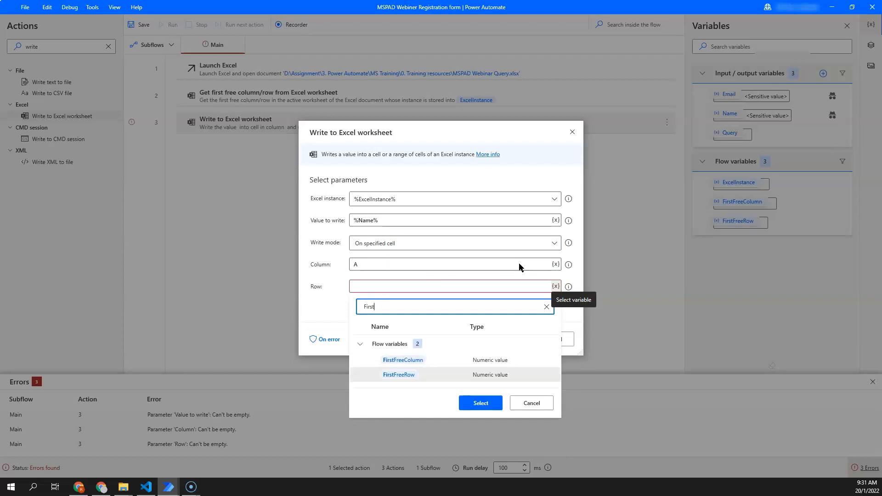
key(Return)
click(508, 338)
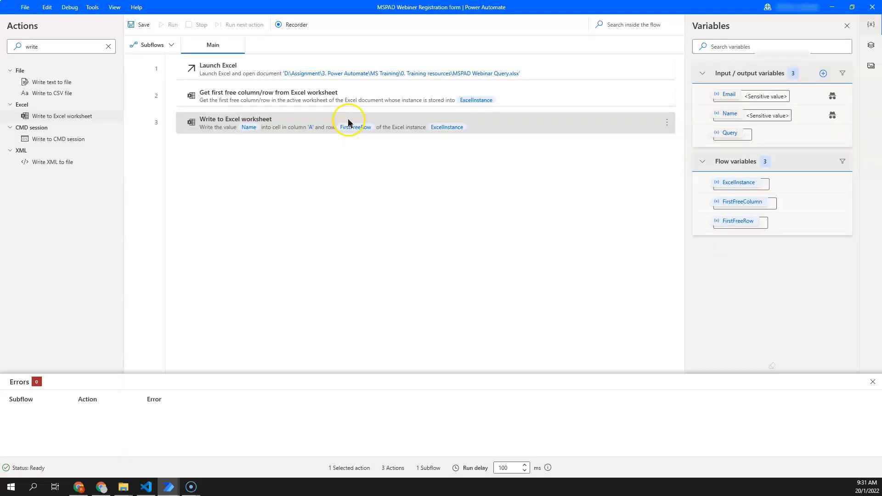
Duplicate the "Write to Excel worksheet" action twice to make the fourth and fifth actions
click(349, 121)
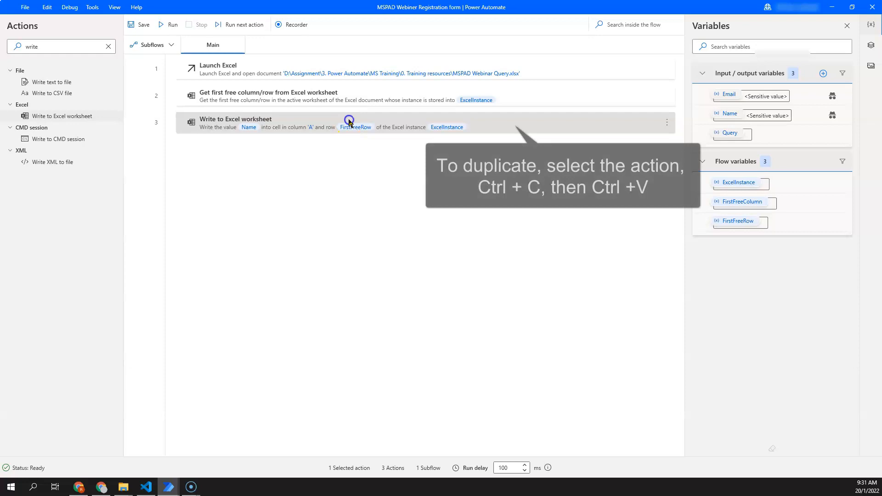
click(311, 116)
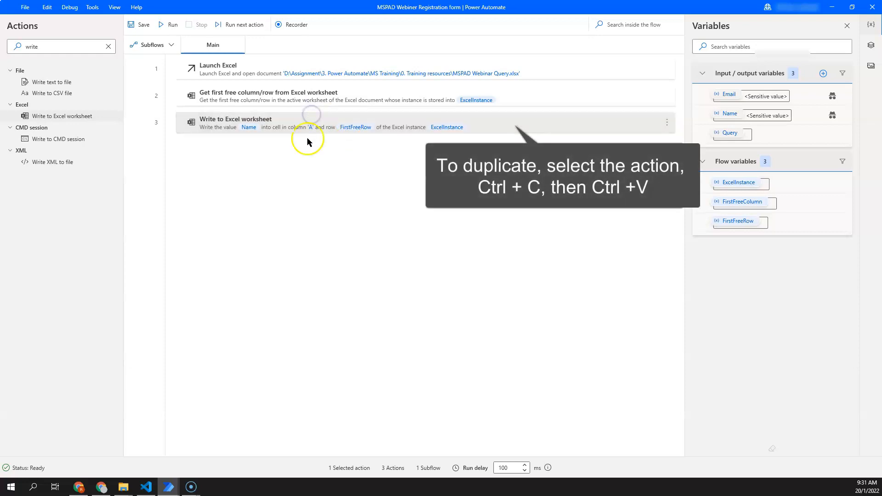
key(ctrl+c)
key(ctrl+v)
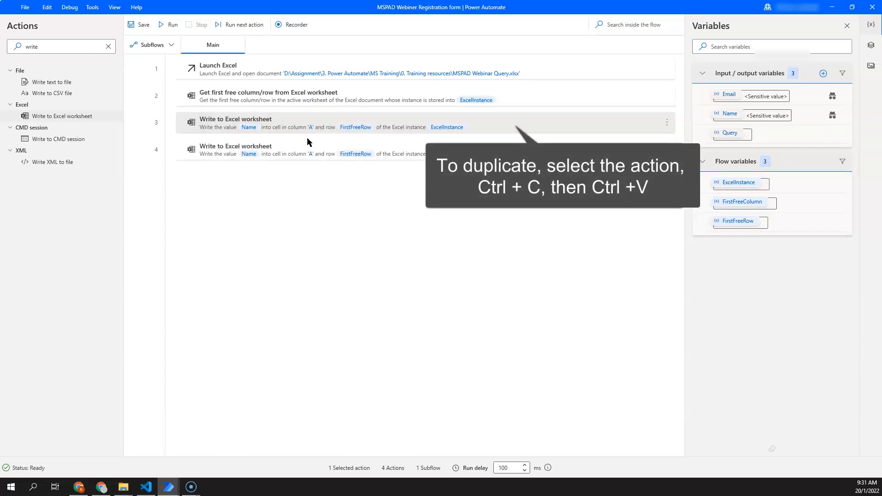
key(ctrl+v)
Change the fourth action to write %Email% into column B and save it
double_click(327, 154)
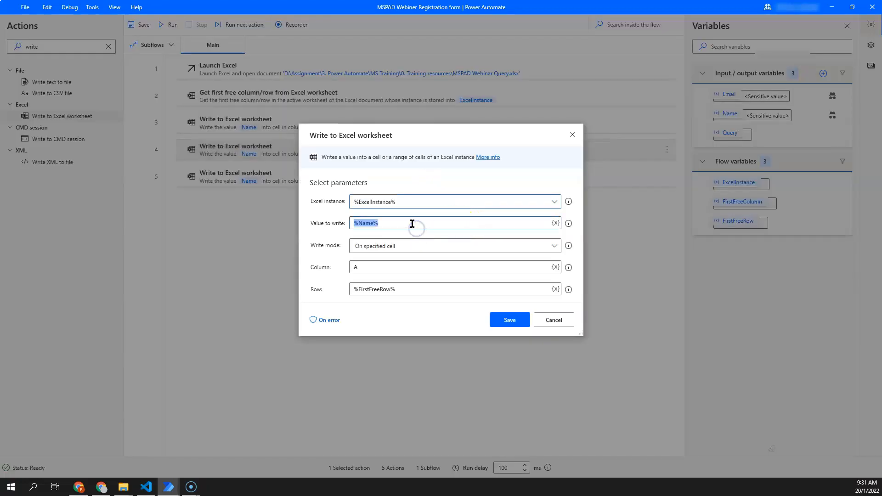
text(%Email%)
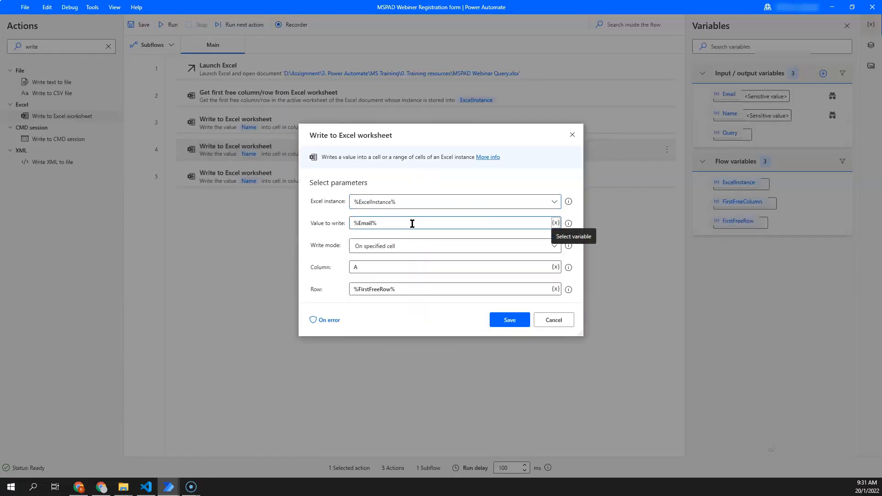
click(403, 270)
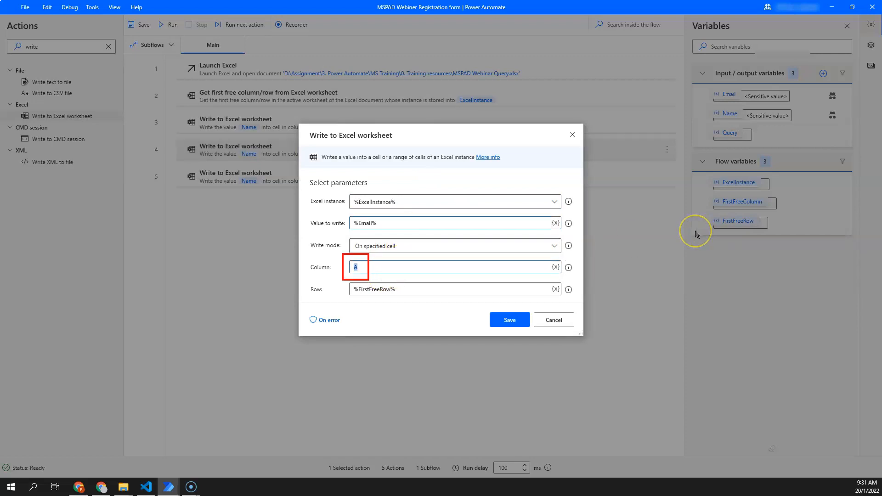
text(B)
key(Return)
Change the fifth action to write %Query% into column C and save it
double_click(487, 171)
click(392, 222)
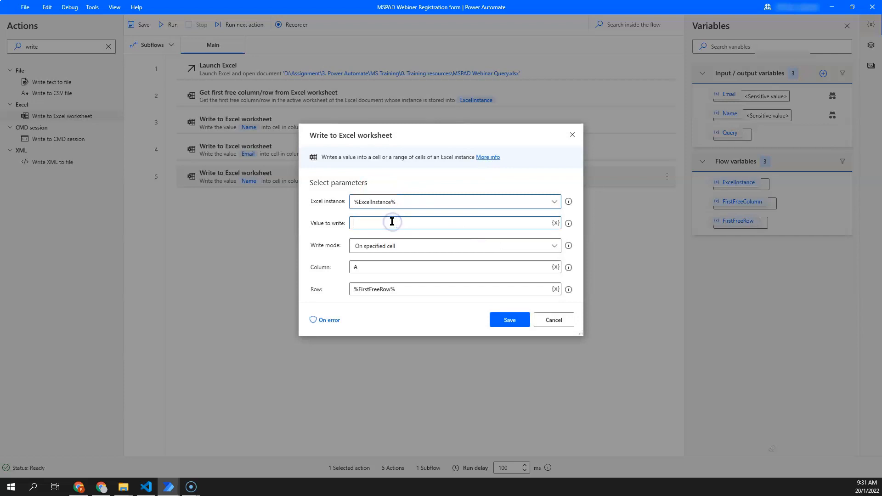
key(Return)
text(quer)
key(Return)
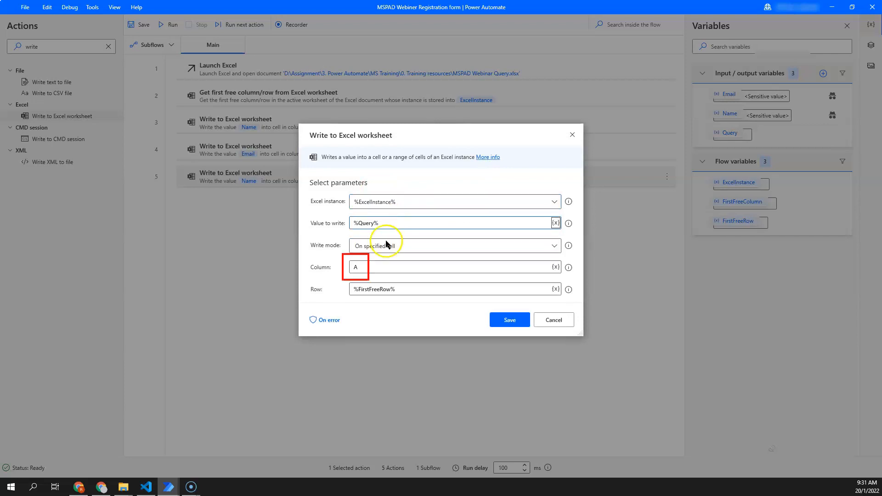
click(388, 272)
key(BackSpace)
text(C)
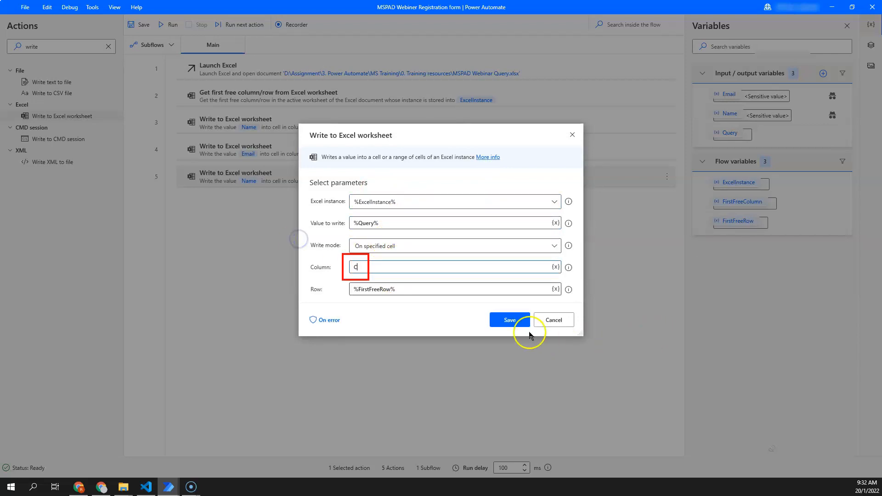
click(510, 320)
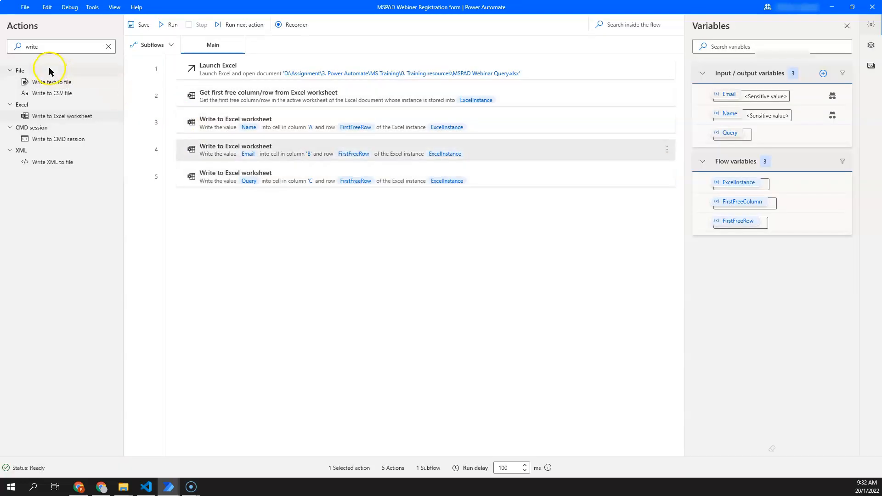
Add a "Close Excel" action at the end of the flow, set to save the document before closing Excel
double_click(44, 50)
text(close)
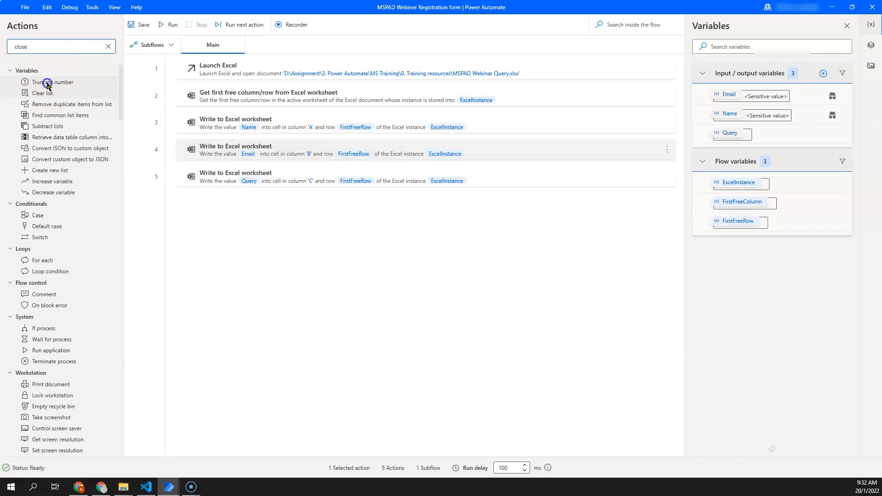
text( ex)
drag(46, 82, 276, 207)
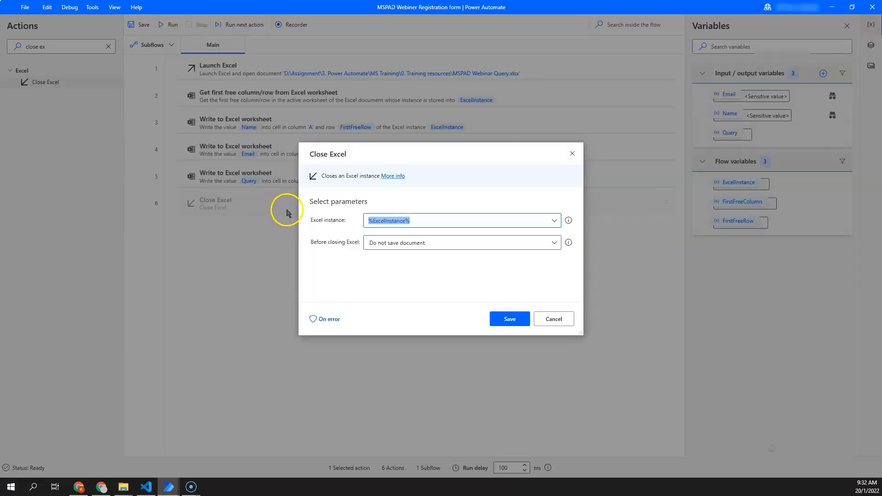
click(405, 247)
click(421, 271)
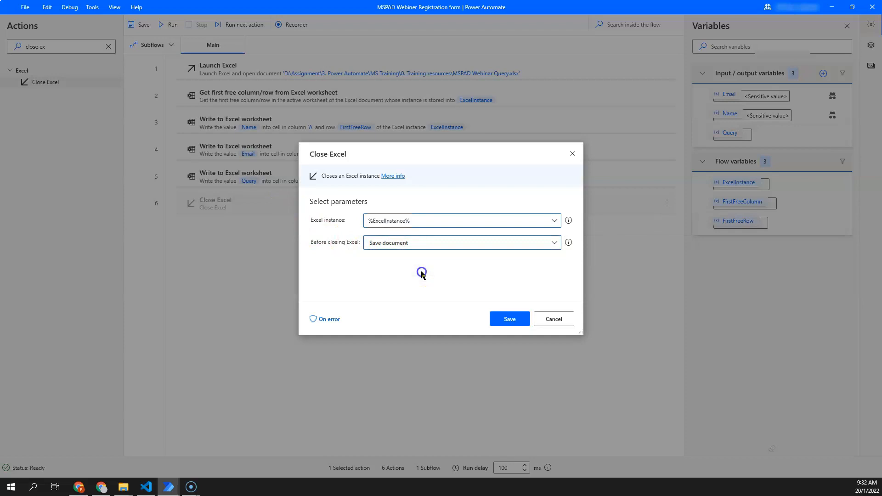
click(508, 316)
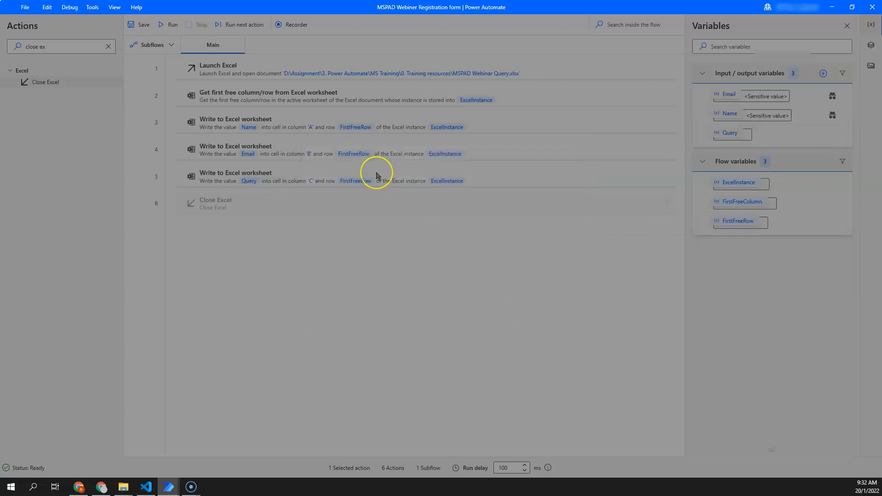
Save the desktop flow, close its designer and return to the cloud flow in the browser
key(ctrl+s)
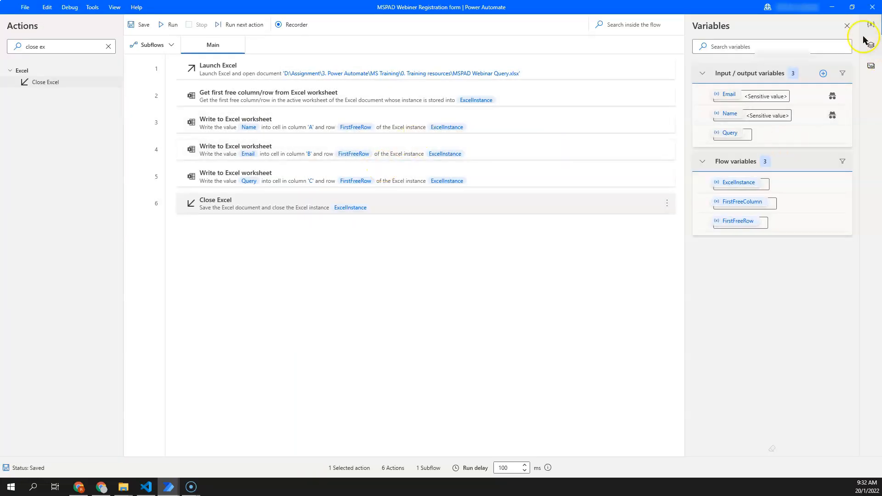
click(872, 9)
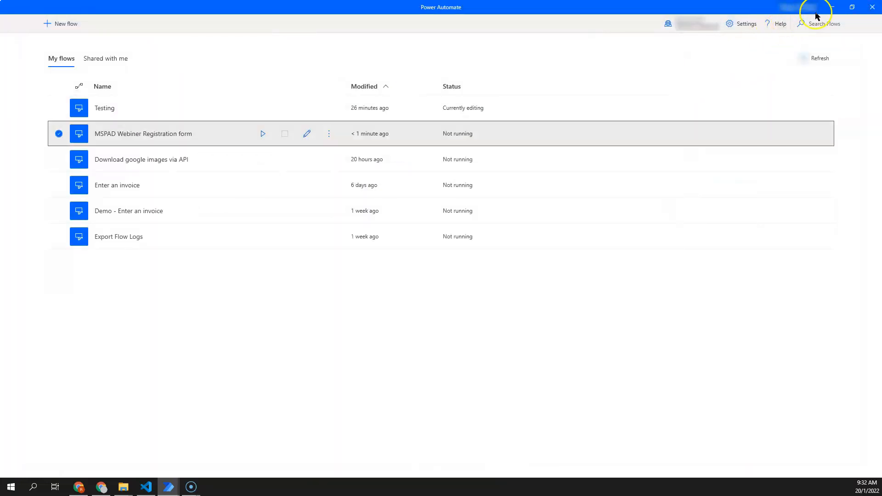
click(831, 7)
click(265, 243)
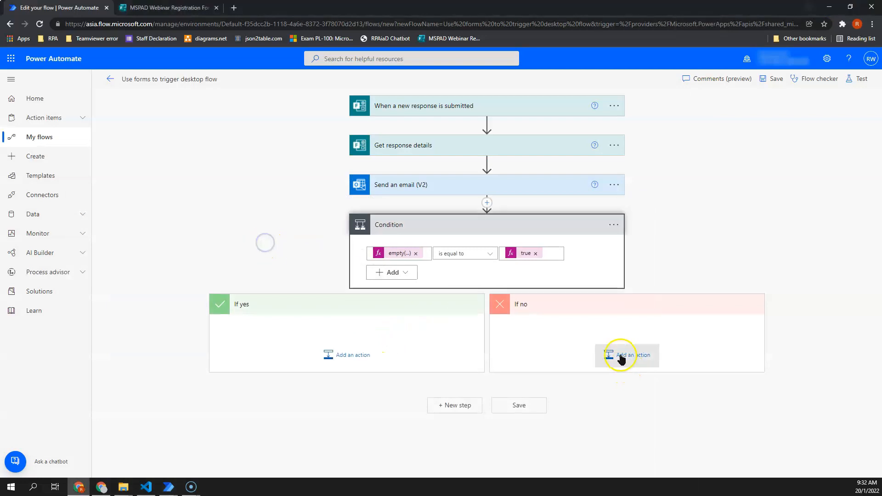
Add the desktop flows action "Run a flow built with Power Automate for desktop" to the condition's "If no" branch
click(620, 356)
click(583, 419)
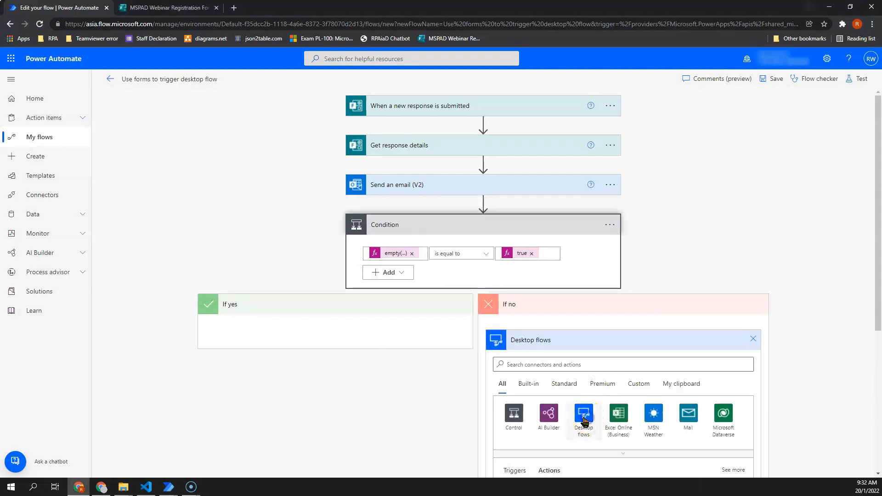
click(534, 321)
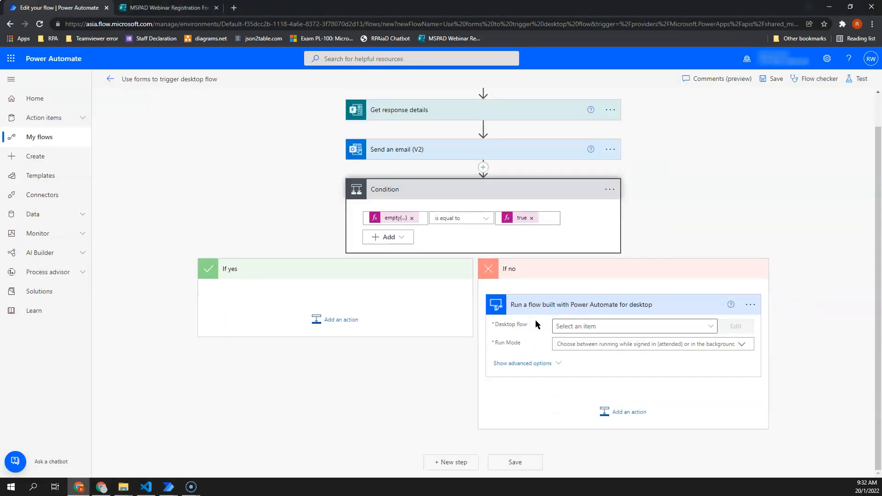
Refresh the list of desktop flows, choose "MSPAD Webiner Registration form" and set the run mode to Attended (runs when you're signed in)
click(620, 327)
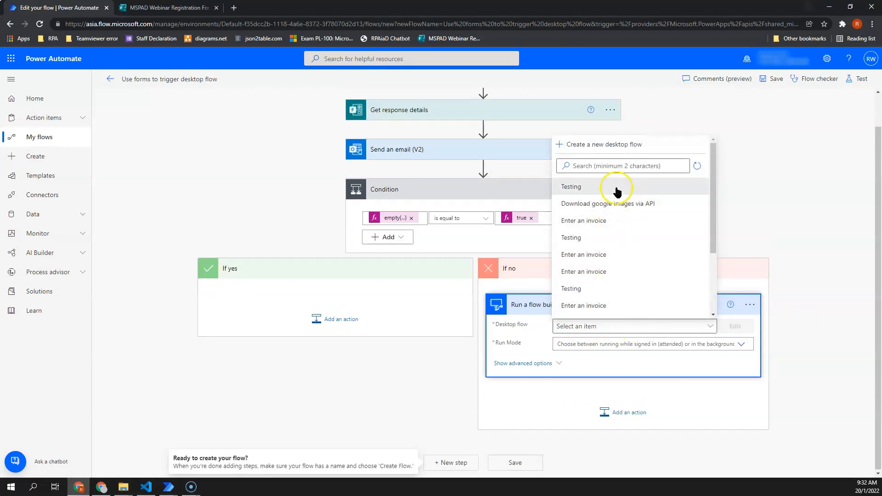
scroll(618, 192, down, 1)
scroll(618, 192, down, 2)
scroll(648, 243, up, 5)
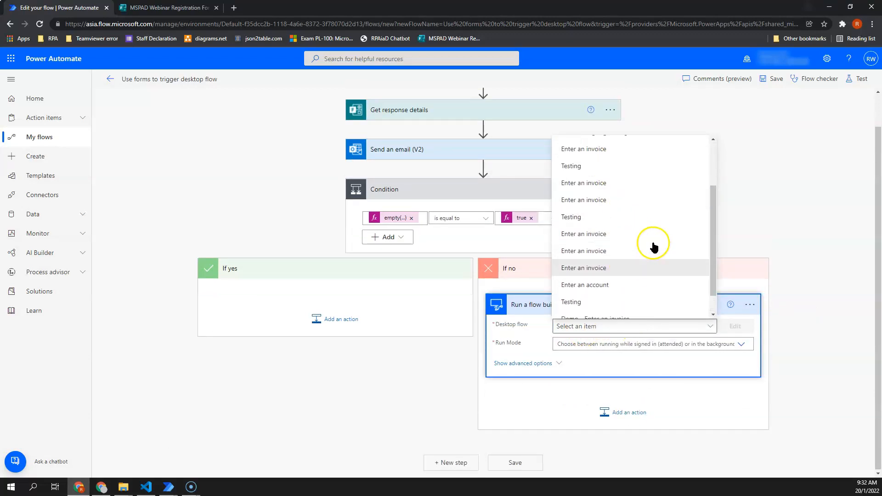
scroll(639, 192, down, 2)
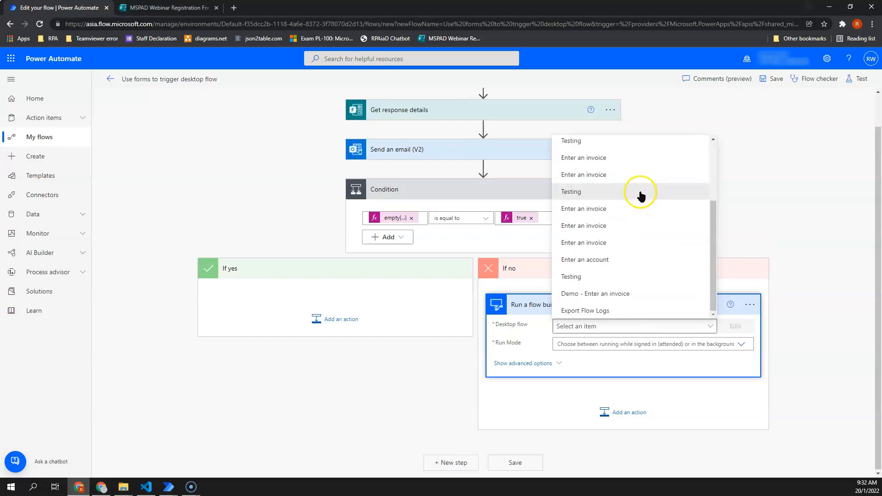
scroll(636, 241, up, 3)
click(696, 167)
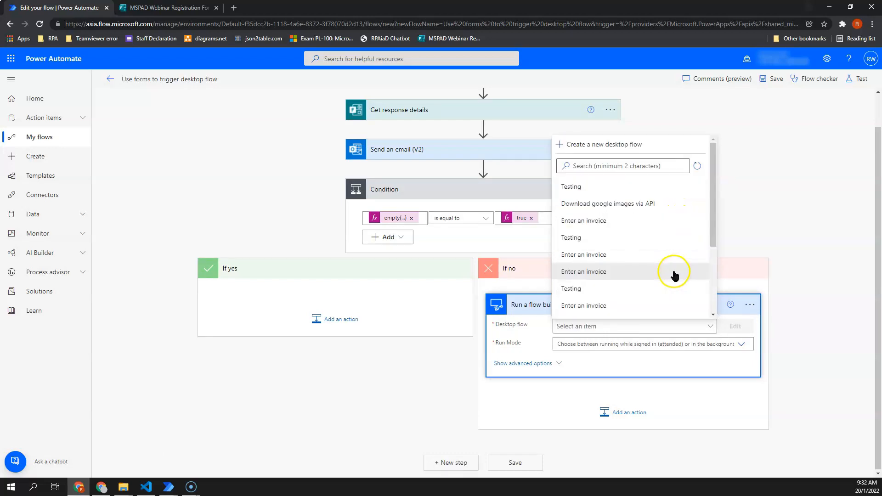
scroll(630, 221, down, 3)
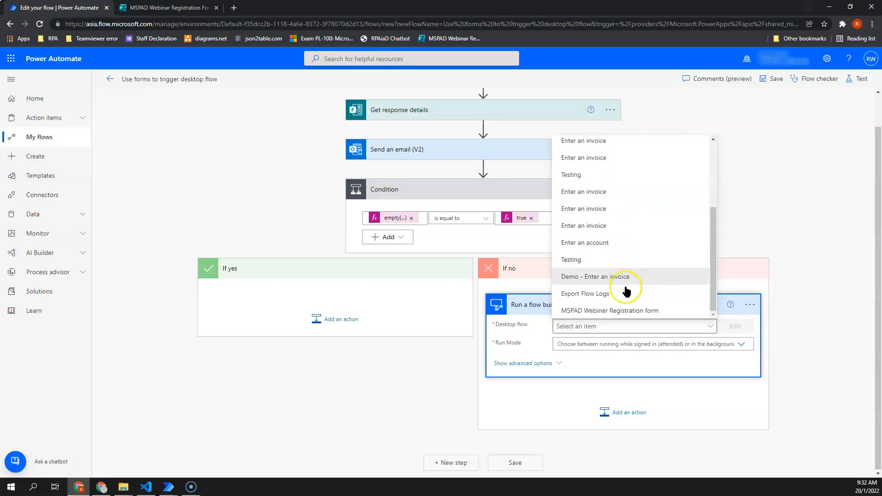
click(624, 310)
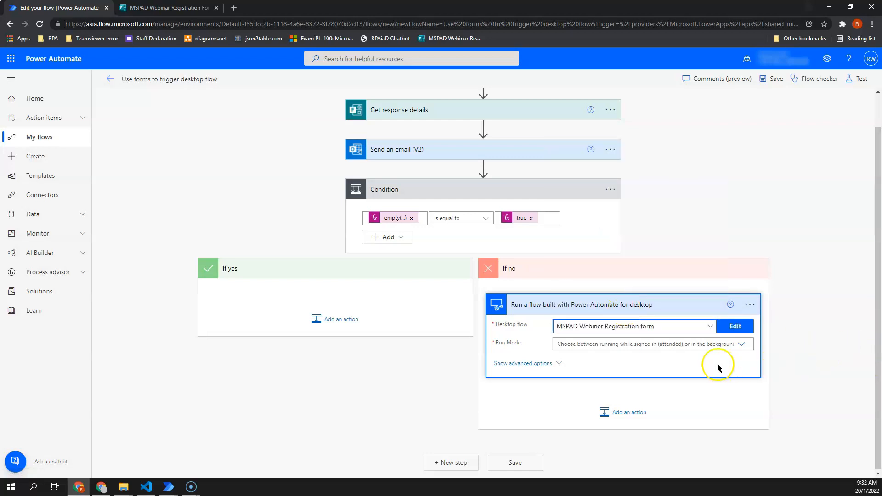
click(740, 344)
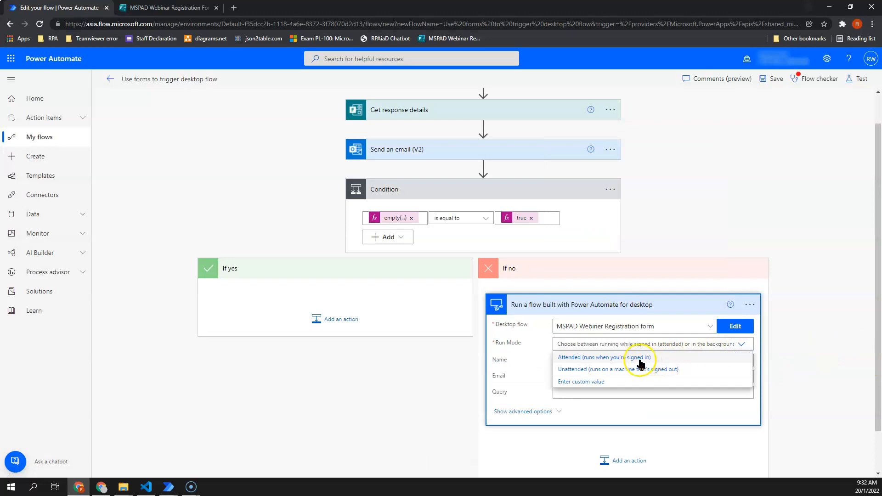
click(641, 362)
Fill the desktop flow's Name input with the form's "Full Name" dynamic content
click(623, 361)
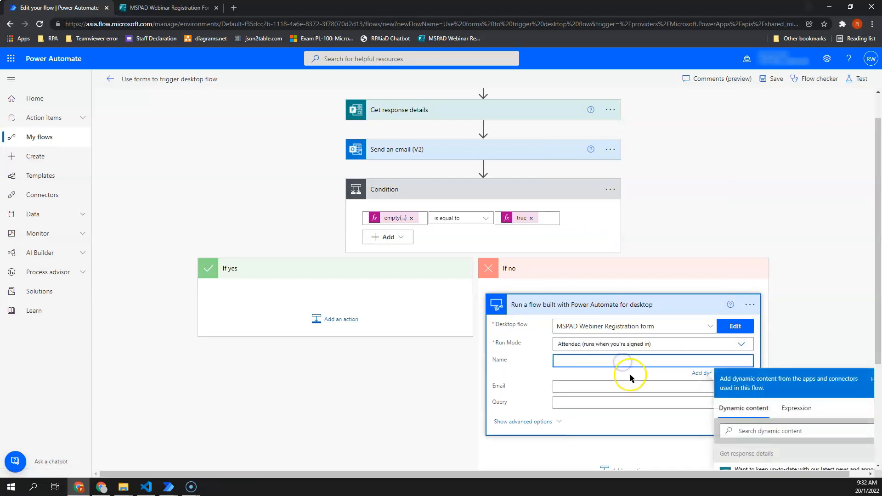
scroll(788, 375, down, 3)
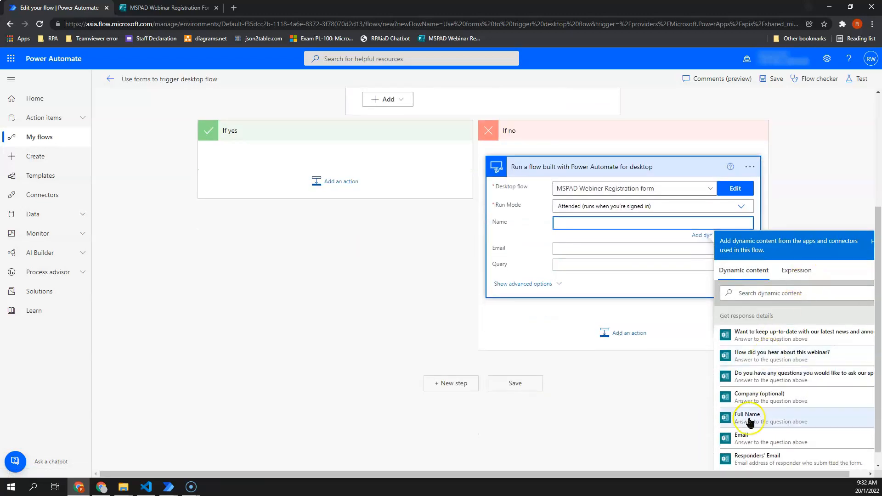
click(749, 419)
scroll(557, 253, up, 3)
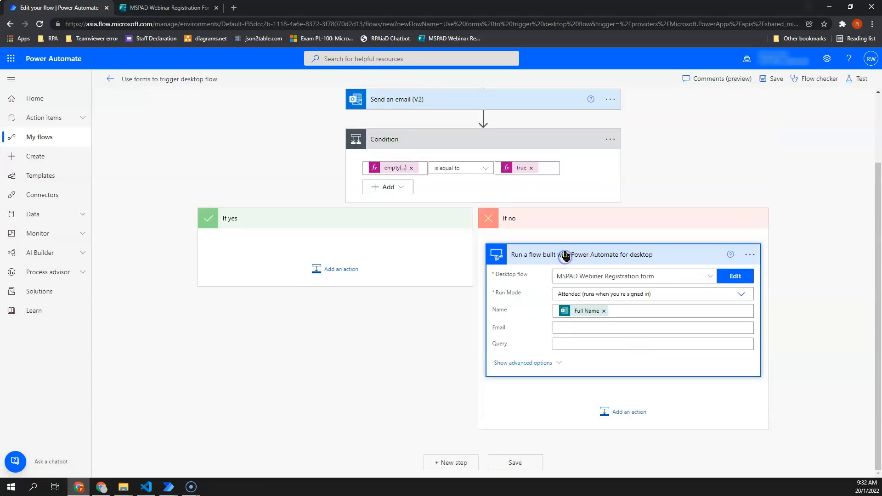
click(565, 256)
click(557, 341)
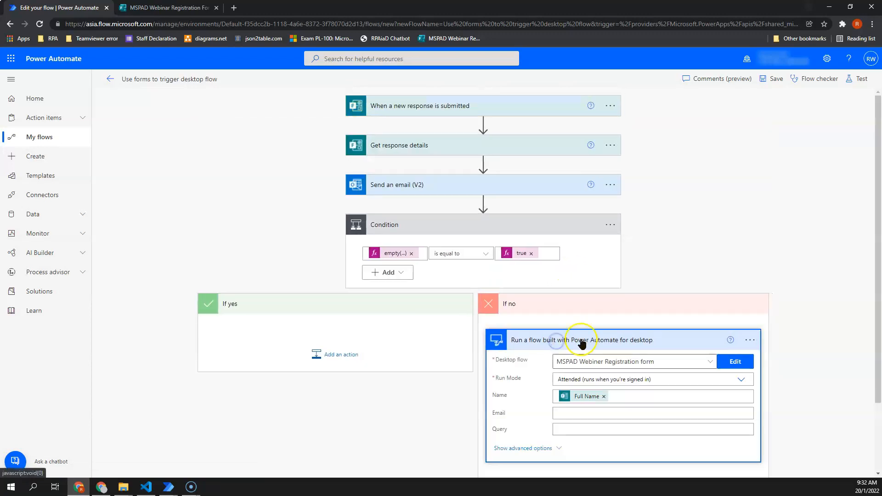
Fill the desktop flow's Email input with the form's "Email" content and Query with the "Do you have any questions you would like to ask our speakers?" answer
scroll(581, 343, down, 2)
click(594, 328)
scroll(753, 390, down, 3)
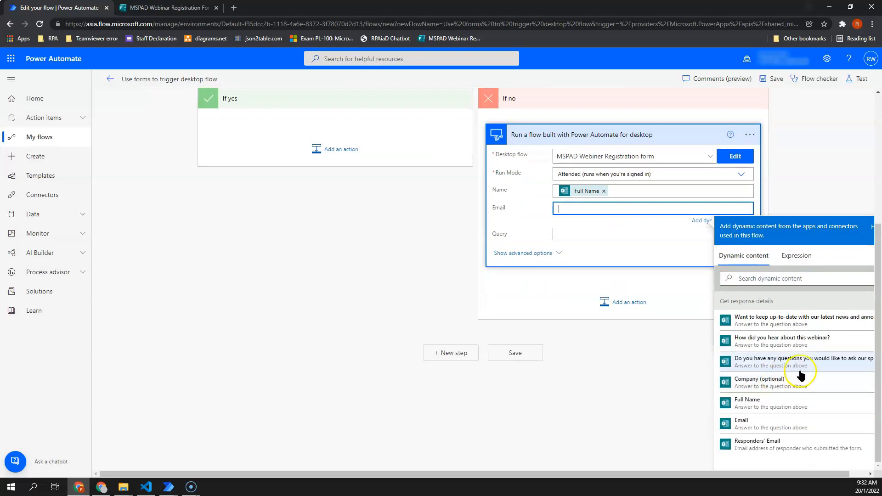
click(773, 425)
click(617, 237)
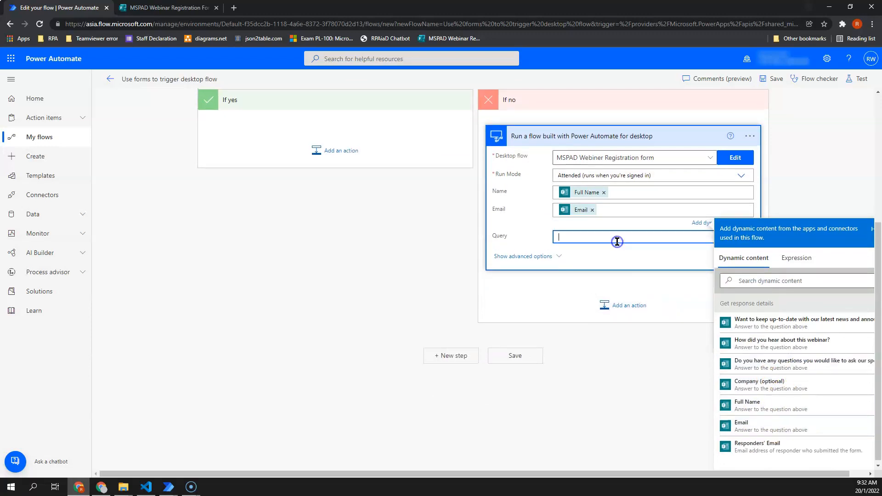
click(791, 388)
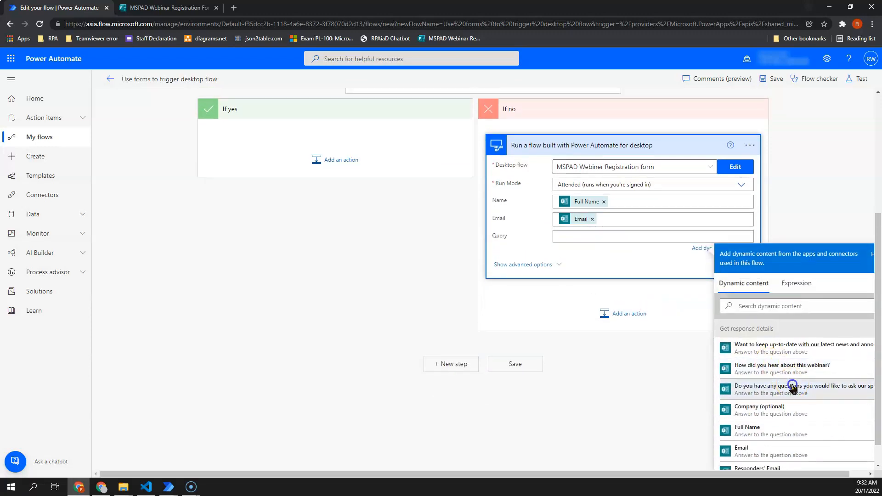
Save the cloud flow "Use forms to trigger desktop flow" and return to its details page
click(673, 309)
scroll(673, 309, up, 3)
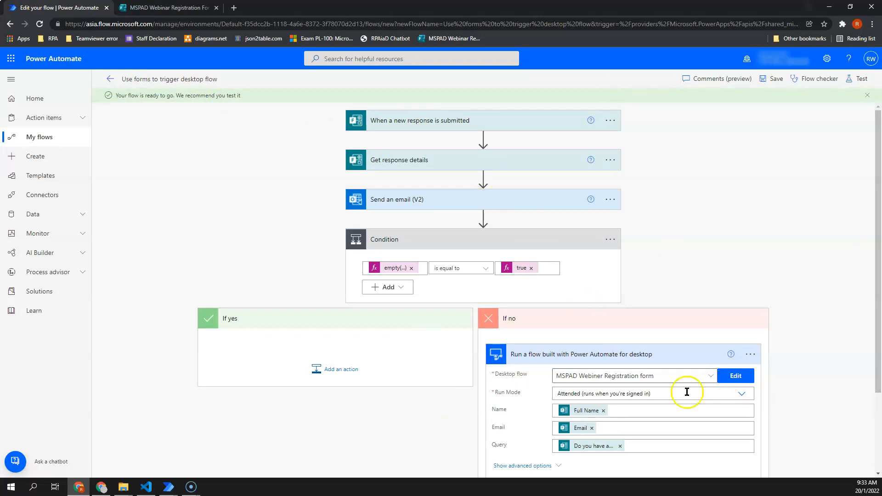
scroll(688, 390, down, 1)
scroll(667, 246, up, 1)
click(111, 80)
Open the response page of the MSPAD Webinar Registration Form in a new browser tab
click(183, 7)
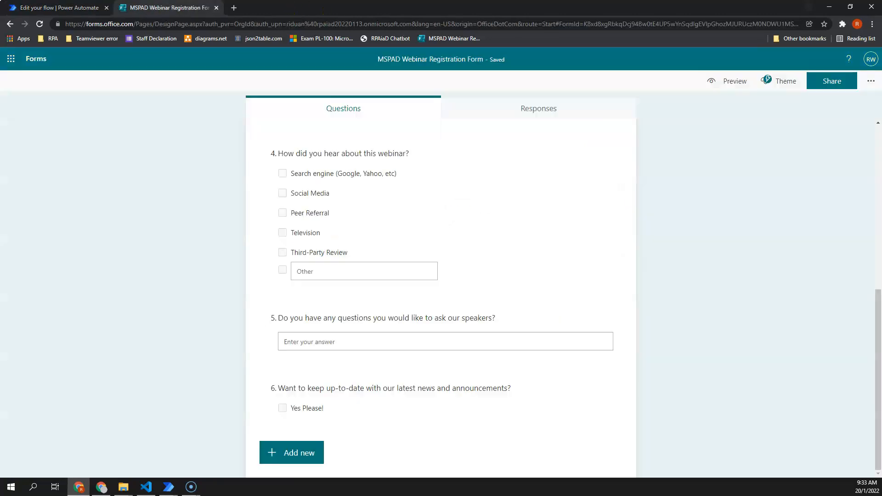
click(60, 7)
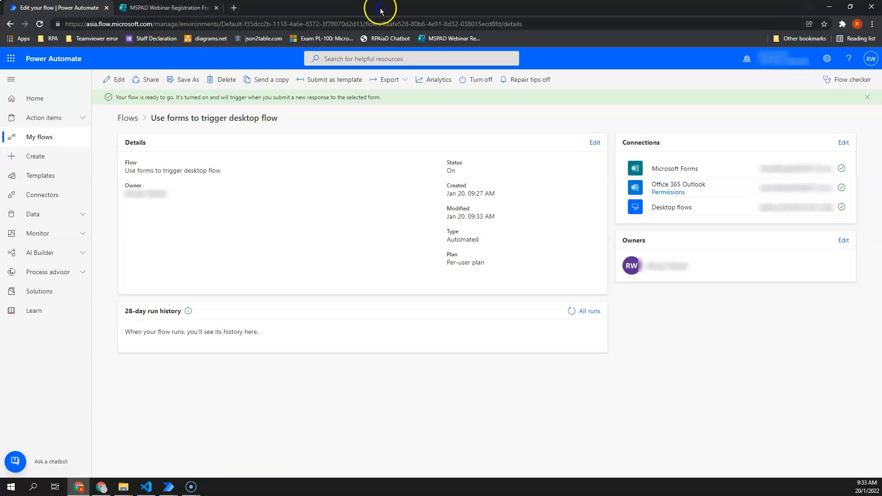
click(169, 7)
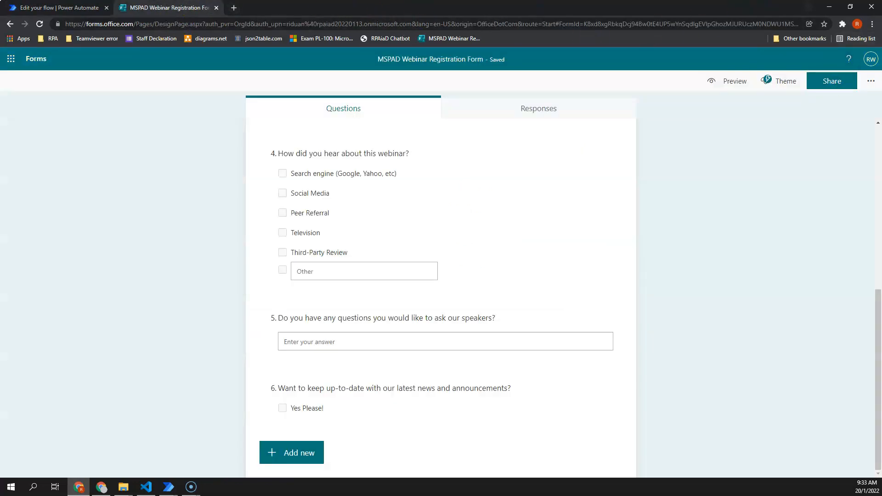
right_click(450, 37)
click(462, 41)
click(266, 8)
Enter the registrant's full name and email address in the registration form
click(350, 256)
text(Ro)
key(Tab)
click(285, 399)
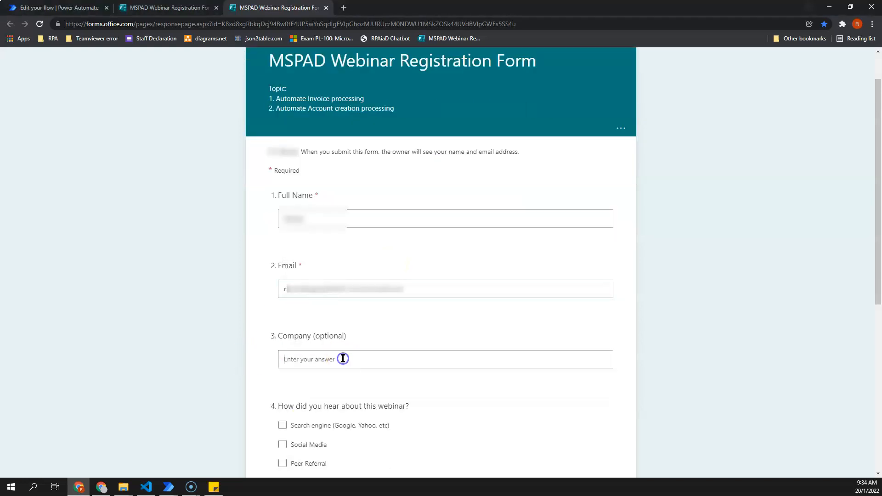
Choose Peer Referral and Television, ask "Please show us a demo of the end to end process", accept news updates and submit the form
scroll(348, 351, down, 6)
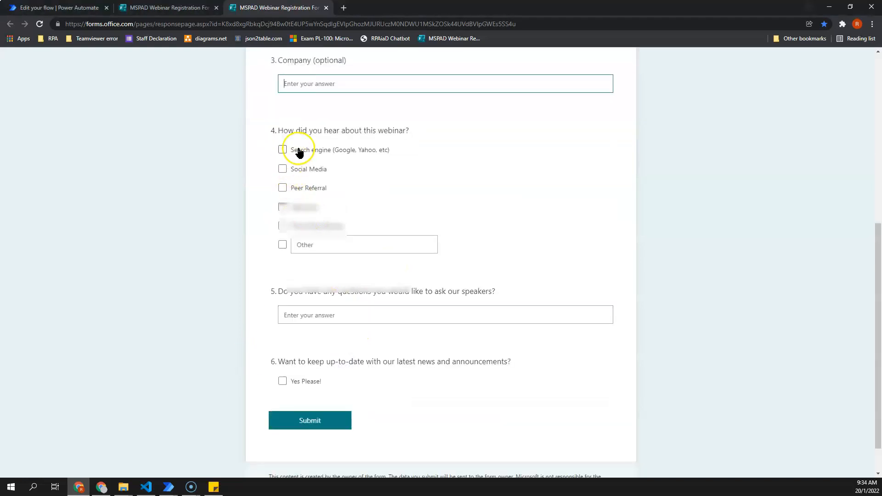
click(309, 190)
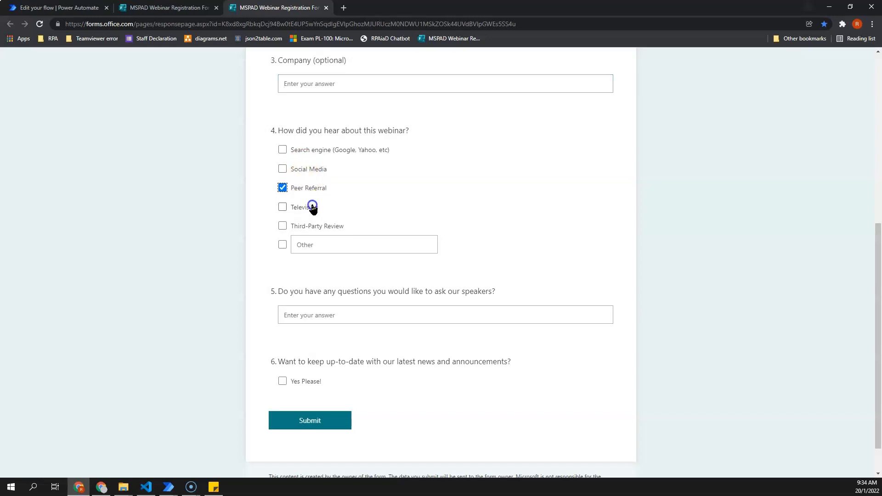
scroll(319, 235, down, 1)
click(354, 275)
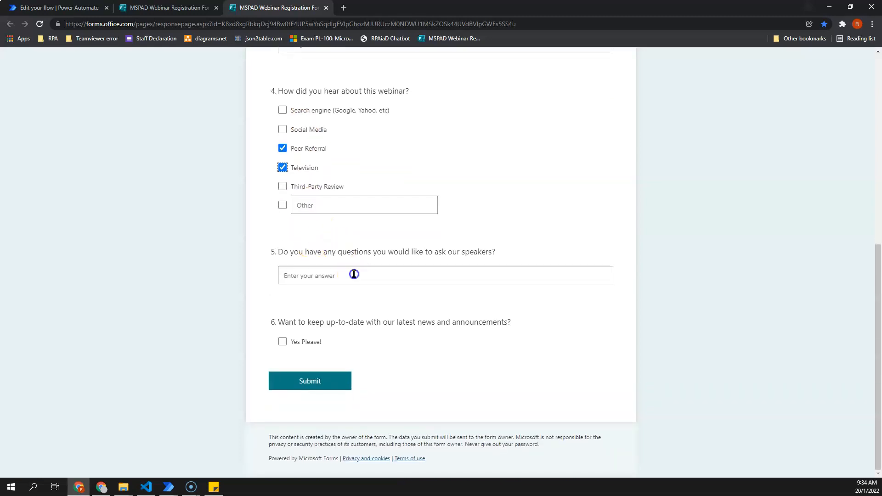
text(P)
click(302, 346)
click(321, 386)
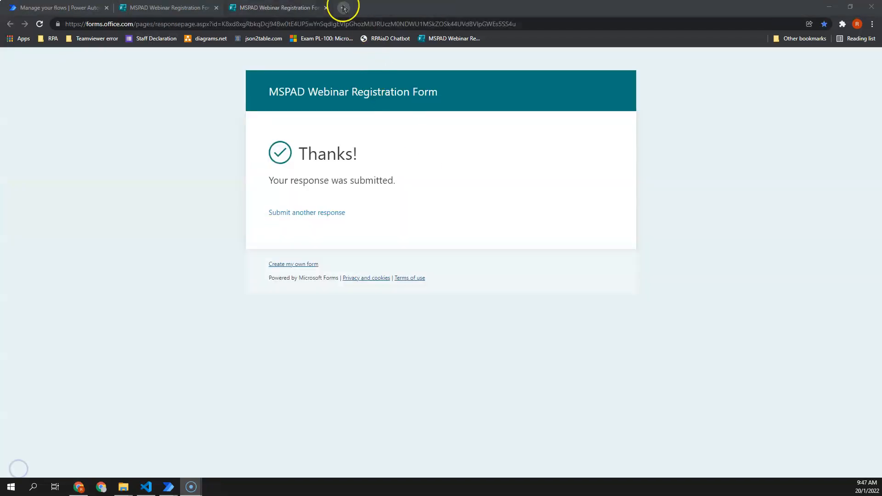
Sign in to Outlook on the web in a new tab and open the "MSPAD Webinar Registered Successfully" email
click(344, 8)
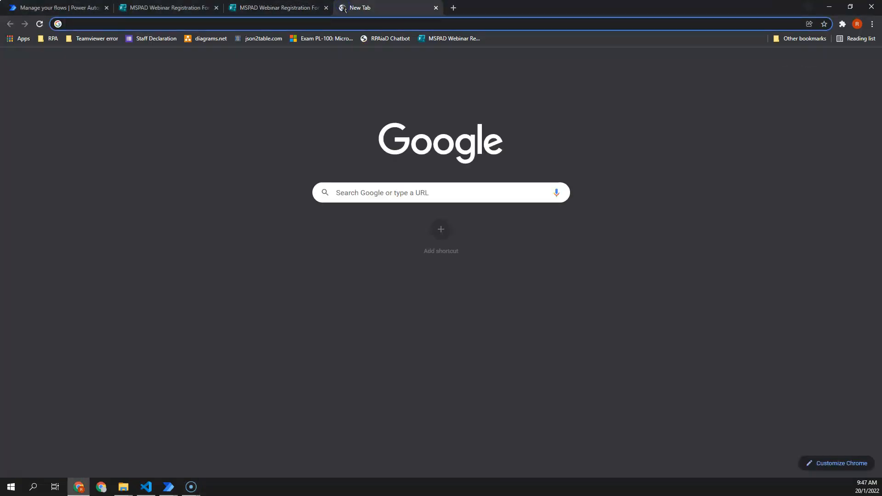
text(outlook)
key(Return)
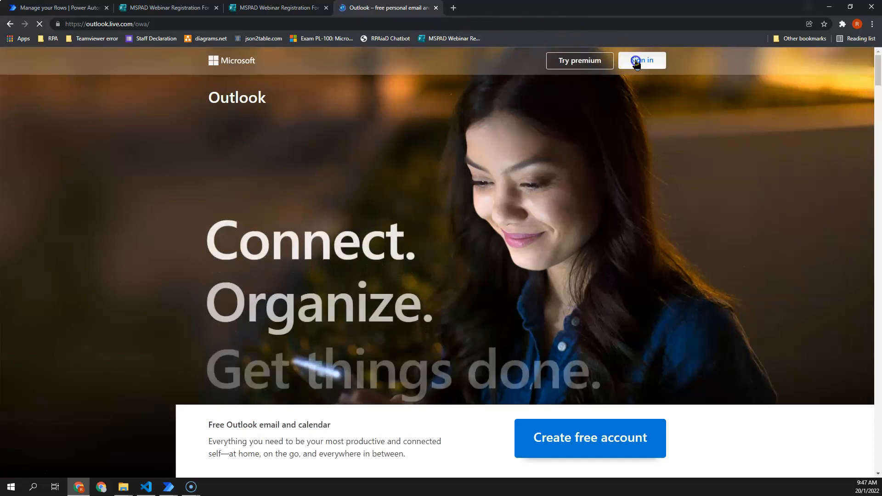
click(635, 61)
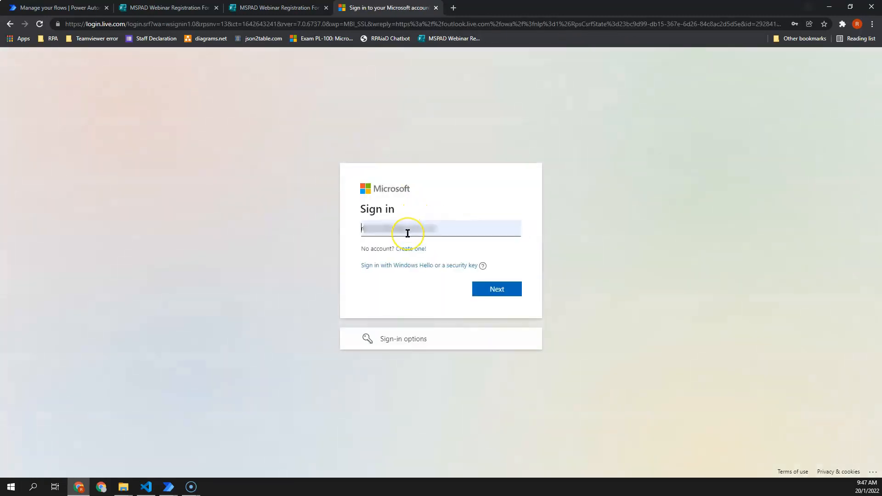
click(408, 232)
key(Return)
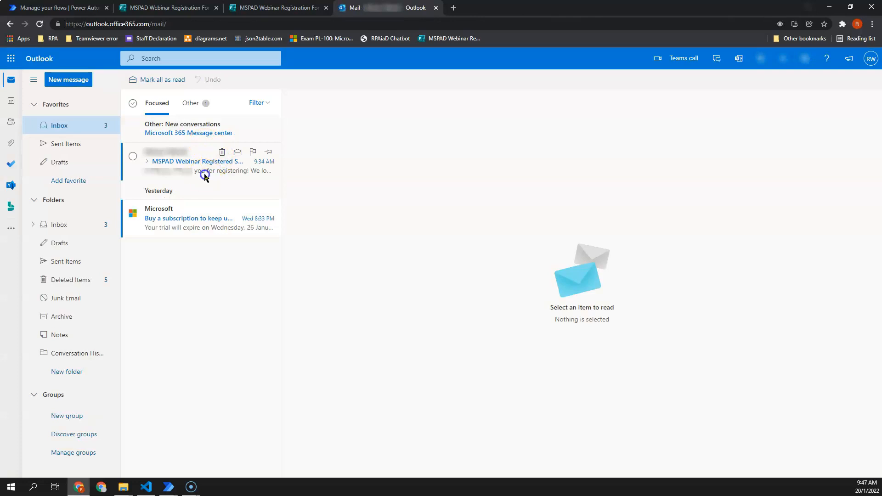
click(204, 176)
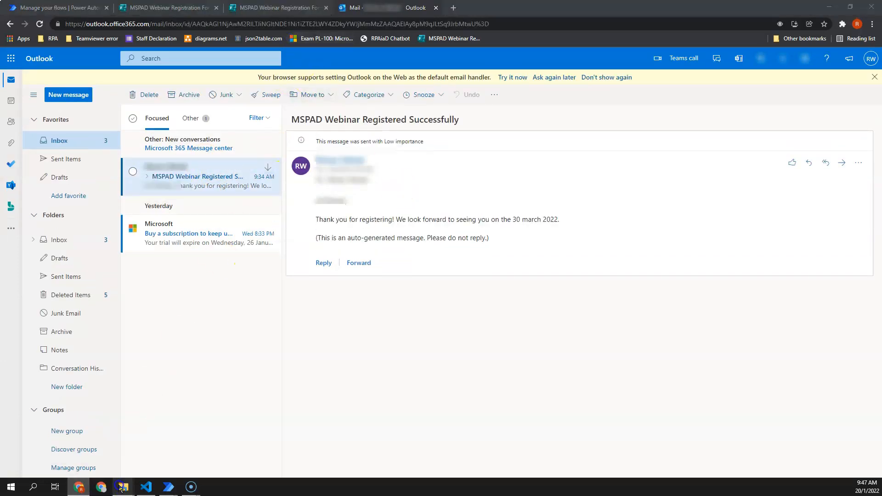
Open MSPAD Webinar Query.xlsx from the "0. Training resources" folder and inspect the registrant's name, email and question in row 2
mouse_move(121, 488)
click(49, 459)
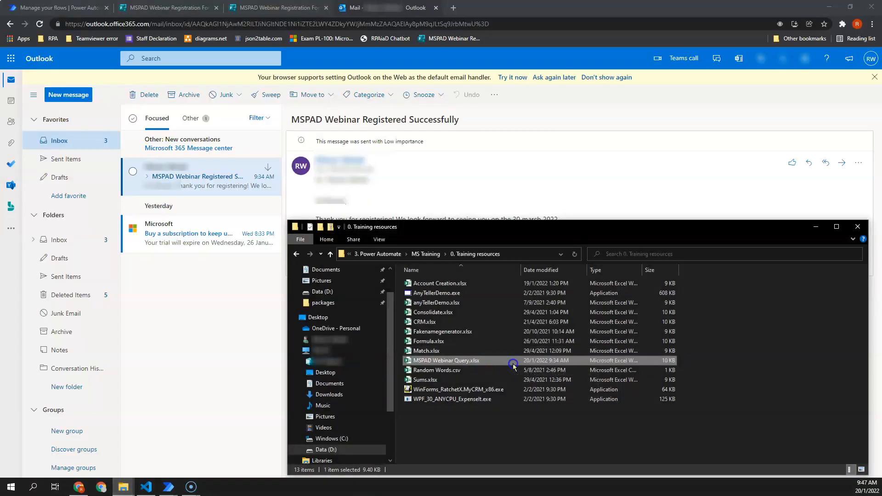
double_click(514, 363)
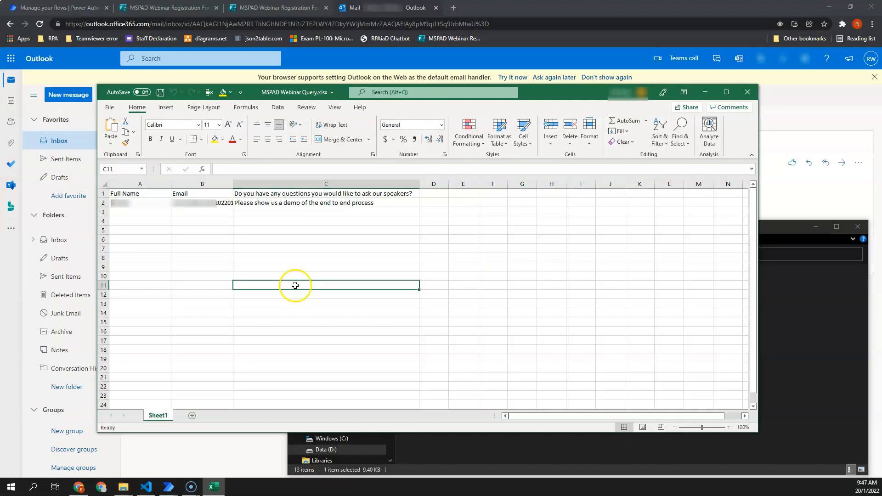
drag(169, 205, 328, 203)
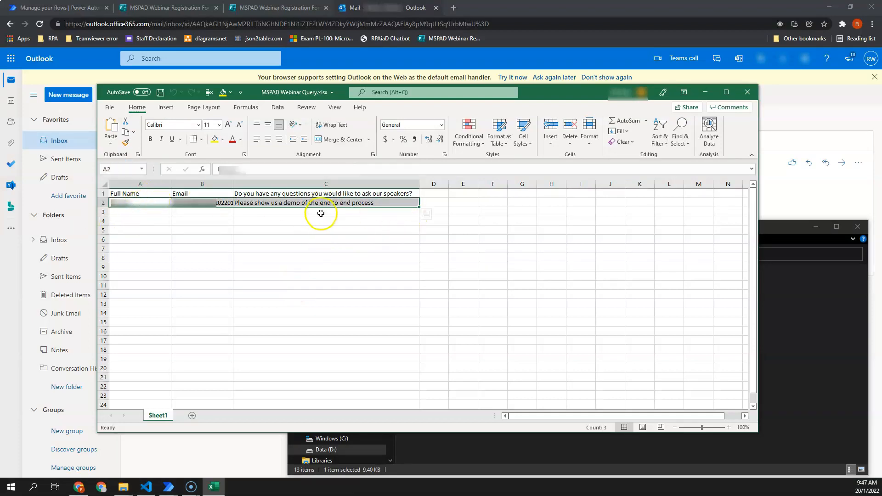
click(321, 205)
click(609, 201)
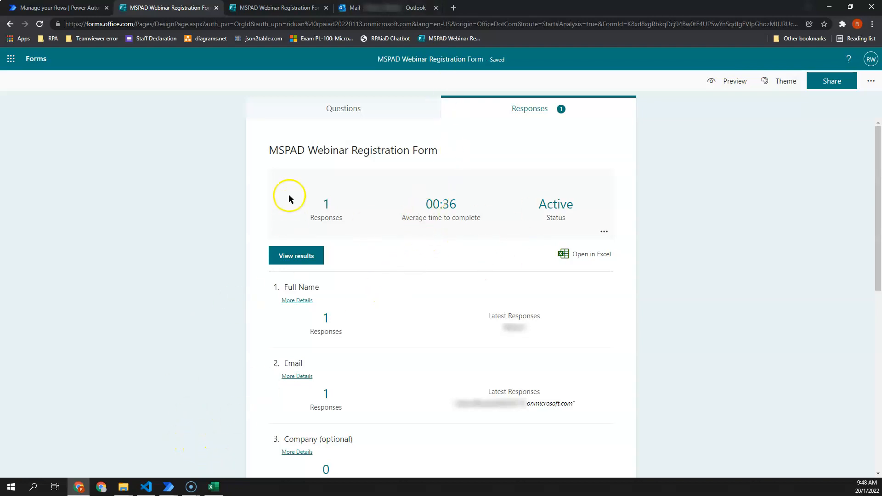
Switch back to the MSPAD Webinar Query workbook from the form's responses, review the registrant's row again and close the workbook
click(213, 487)
click(372, 206)
drag(372, 206, 128, 201)
click(259, 231)
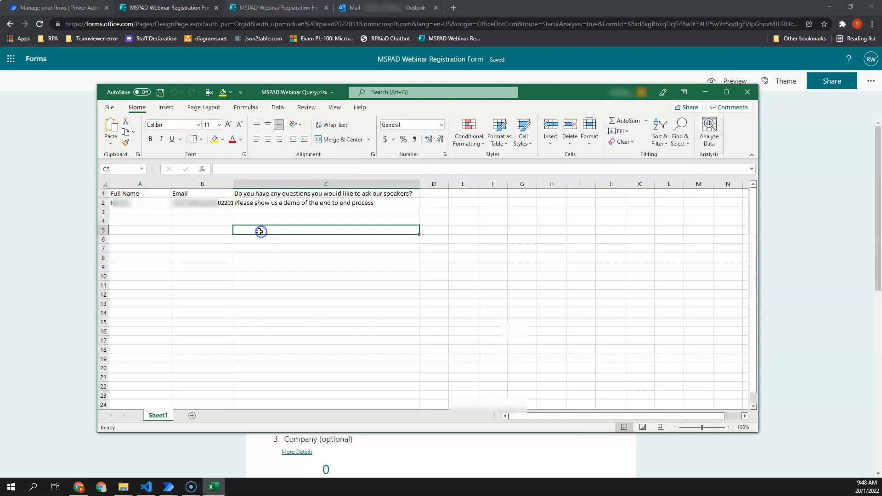
click(414, 211)
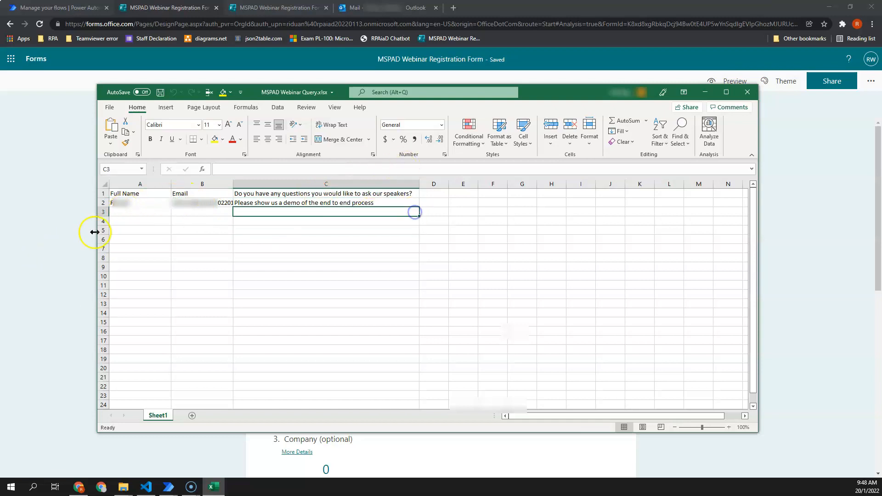
click(577, 195)
click(747, 93)
click(86, 256)
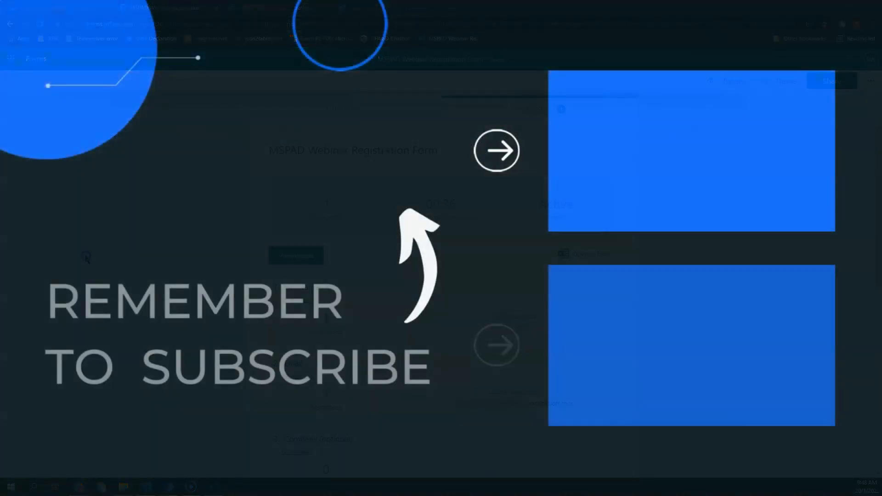